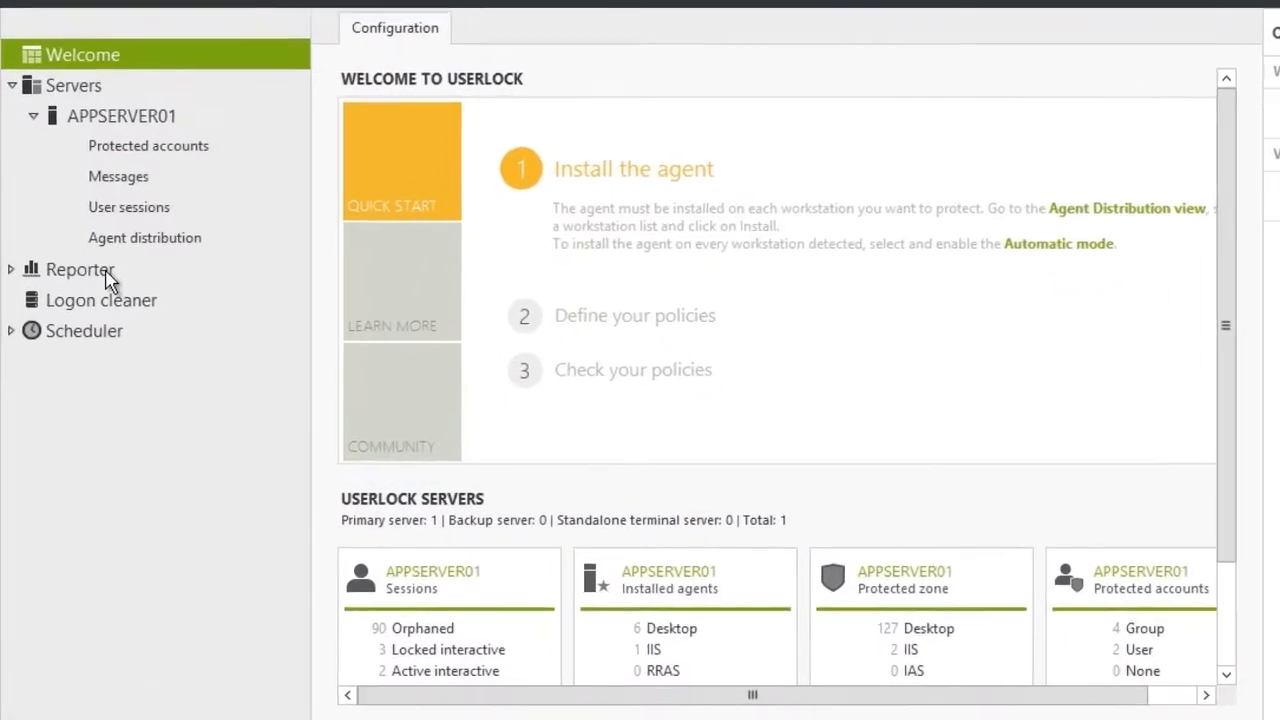
Expand Reporter > Reports and the Database category to list Session history and the other session reports.
double_click(108, 301)
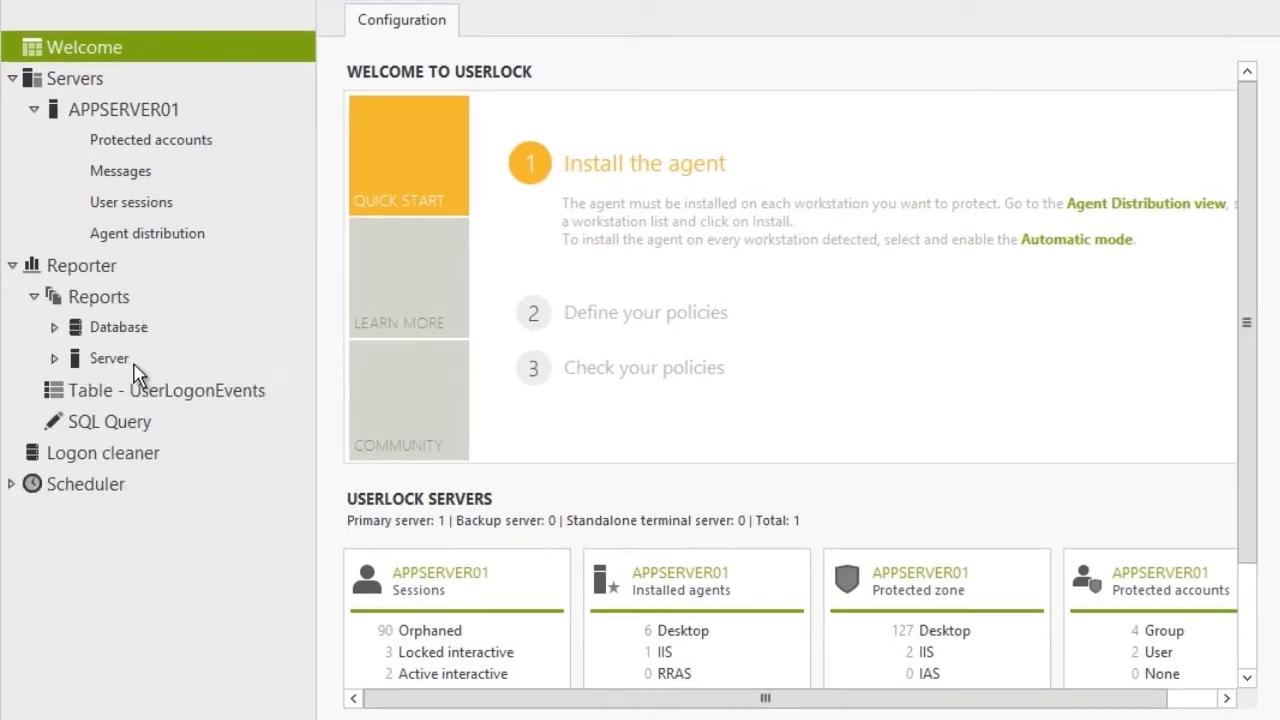
double_click(134, 328)
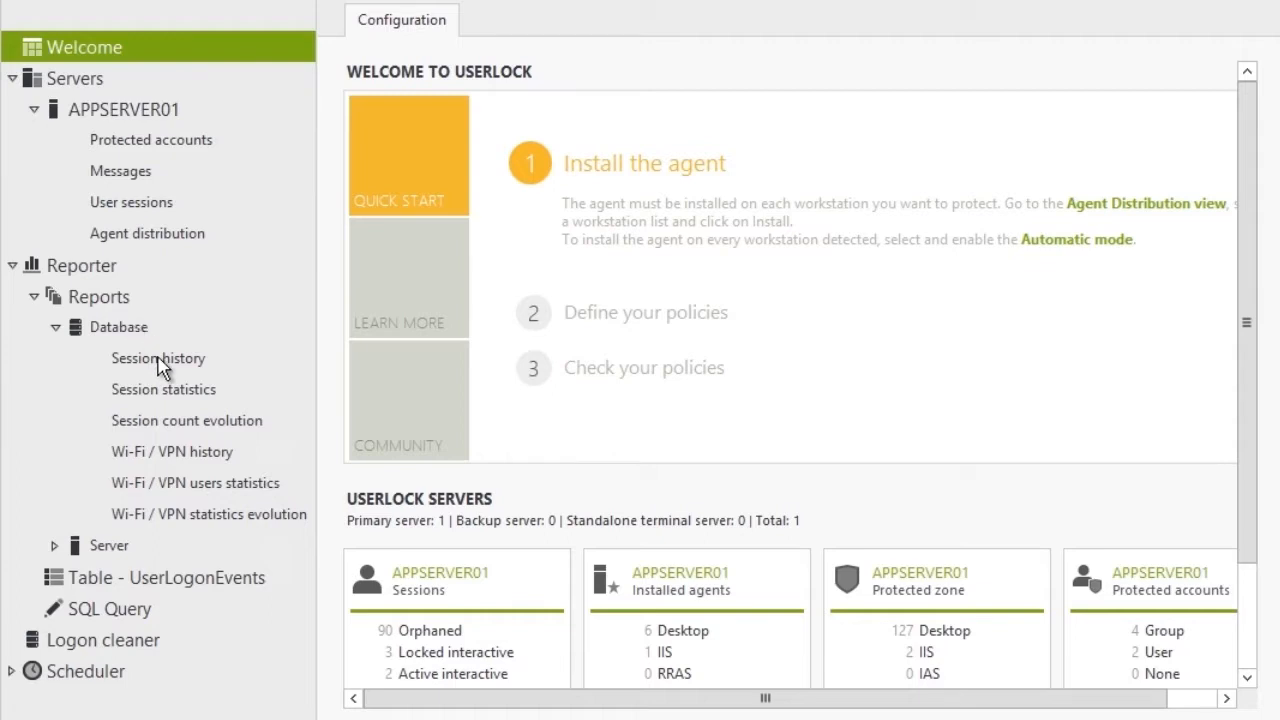
Open the Session history report and enable 'Filter on the protected group/OU' for the Everyone group.
left_click(160, 362)
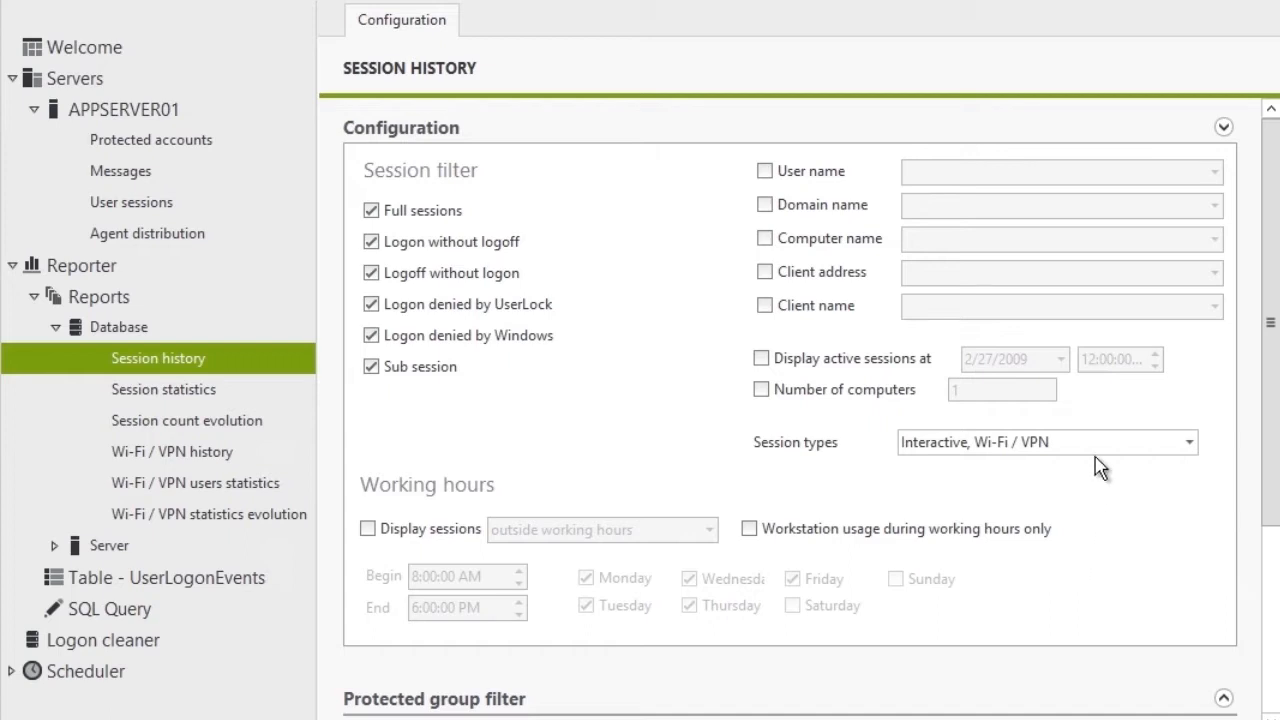
left_click(1230, 129)
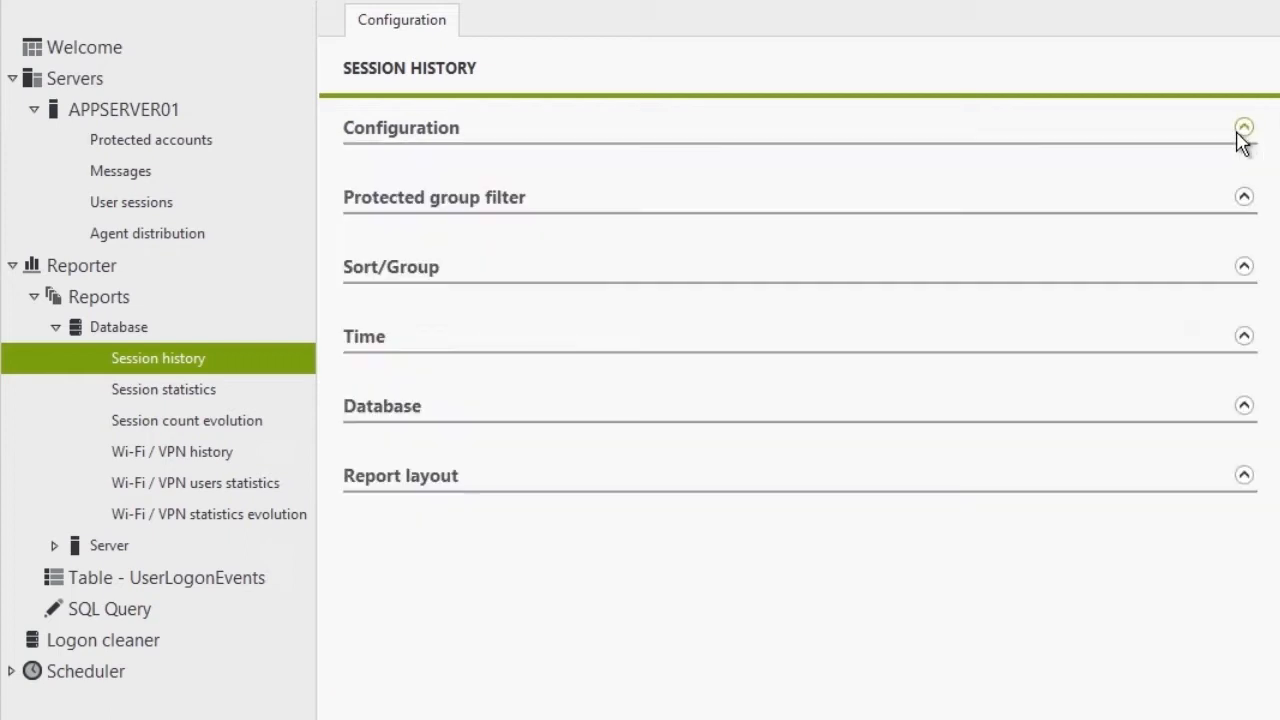
left_click(1242, 196)
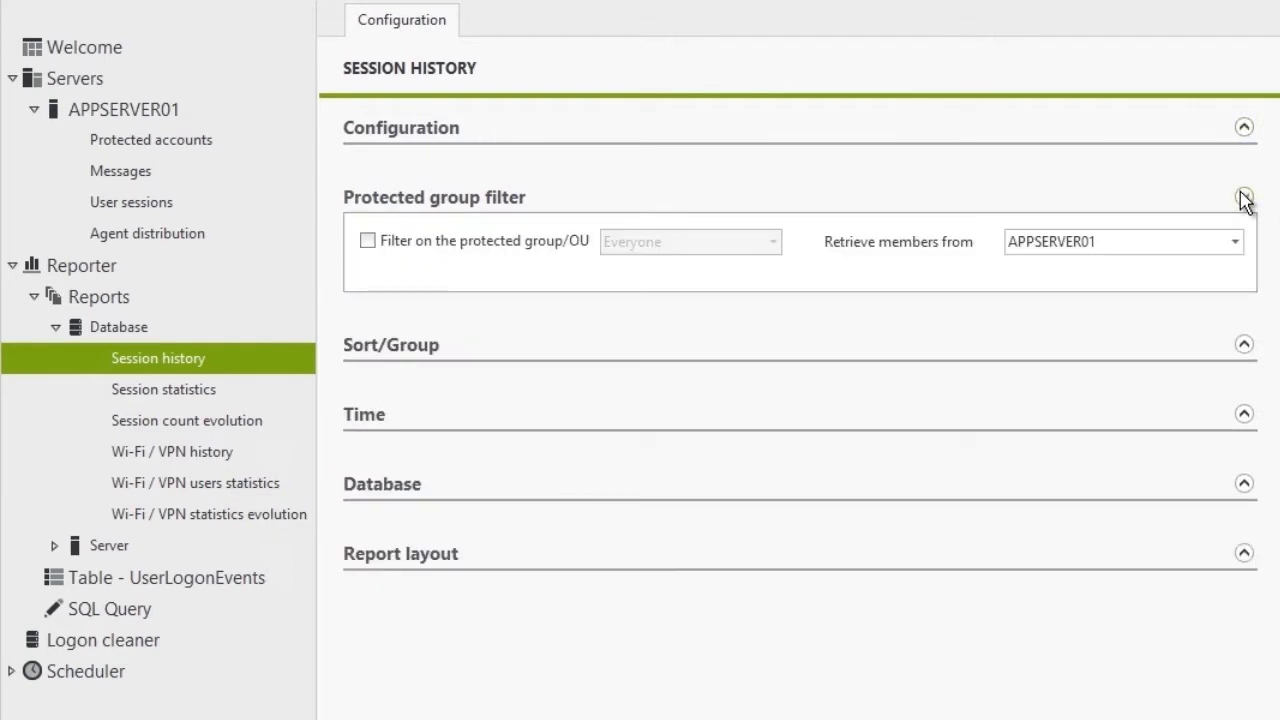
left_click(424, 256)
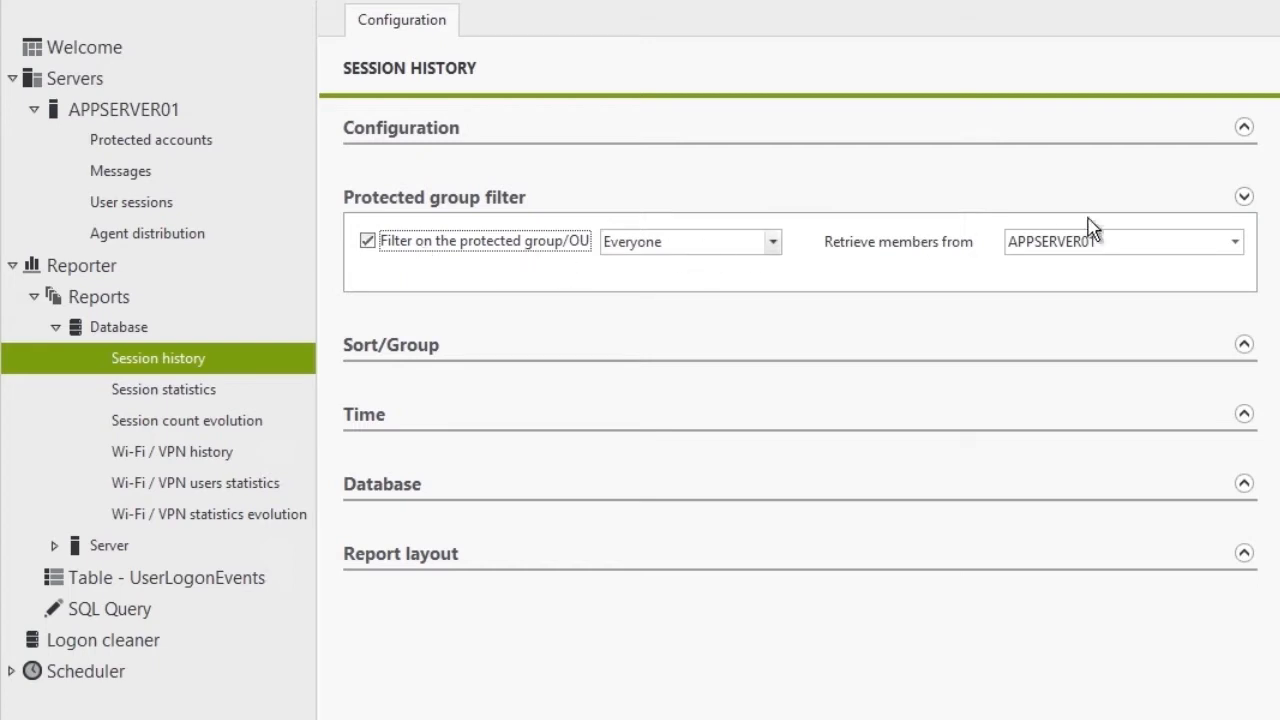
left_click(1244, 197)
Make the Session history report group its results by User.
left_click(1243, 268)
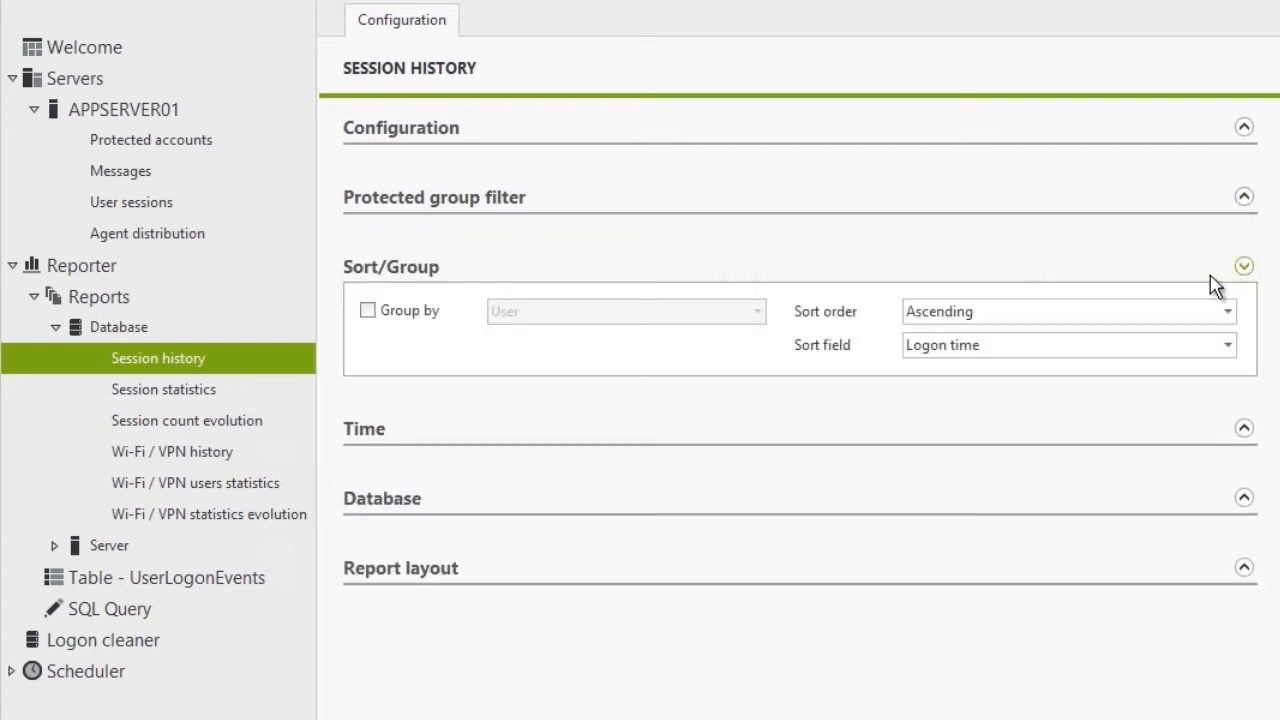
left_click(427, 313)
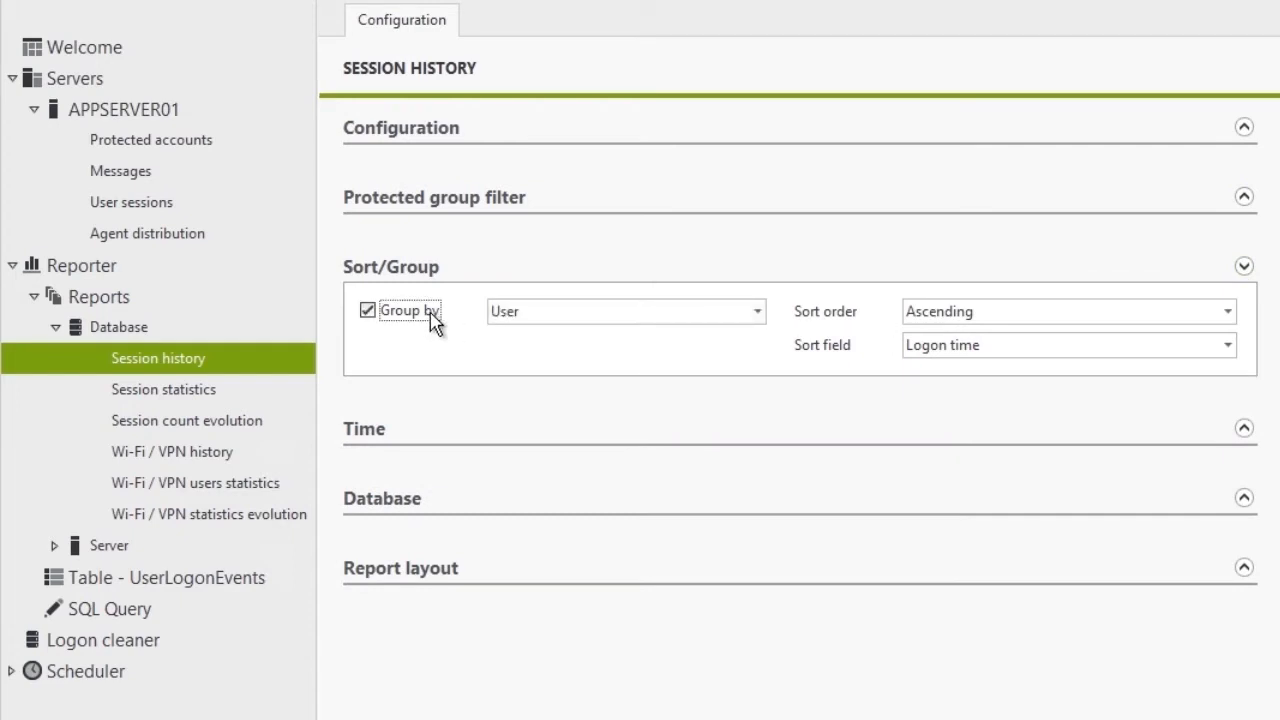
left_click(1244, 267)
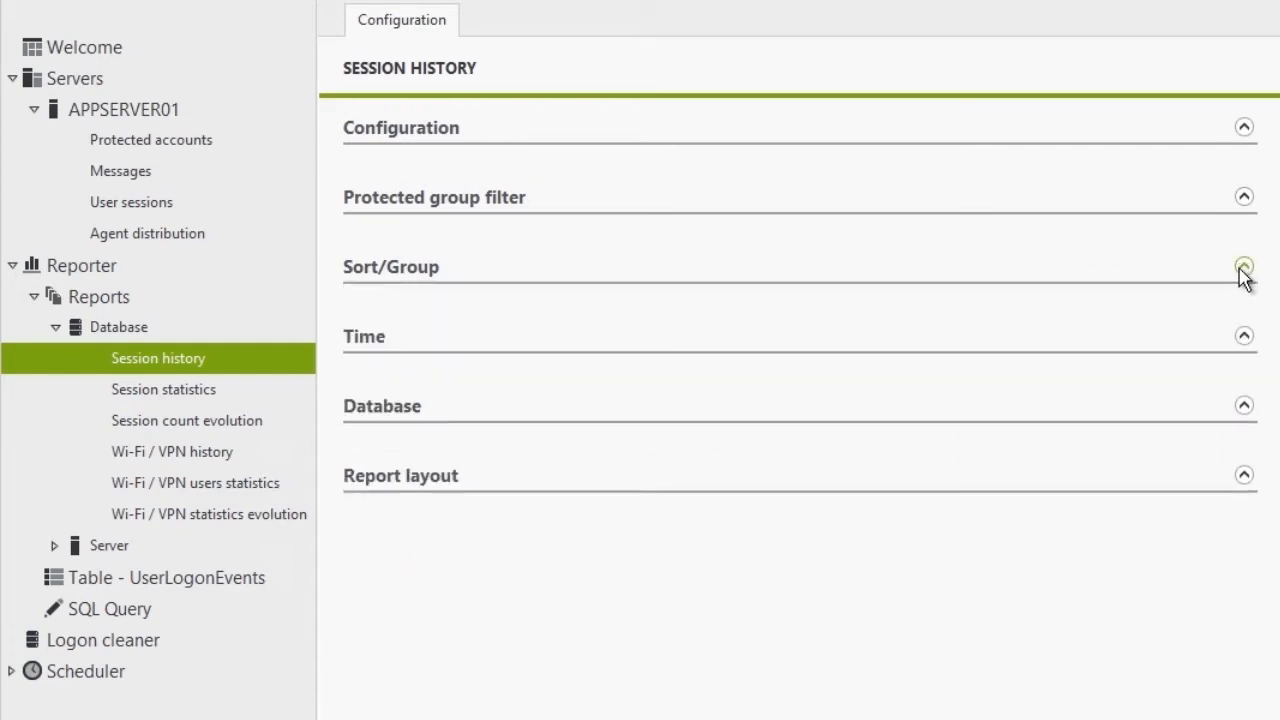
Check the Time range end setting without changing it, then show the Database connection settings.
left_click(1243, 336)
left_click(528, 424)
left_click(520, 474)
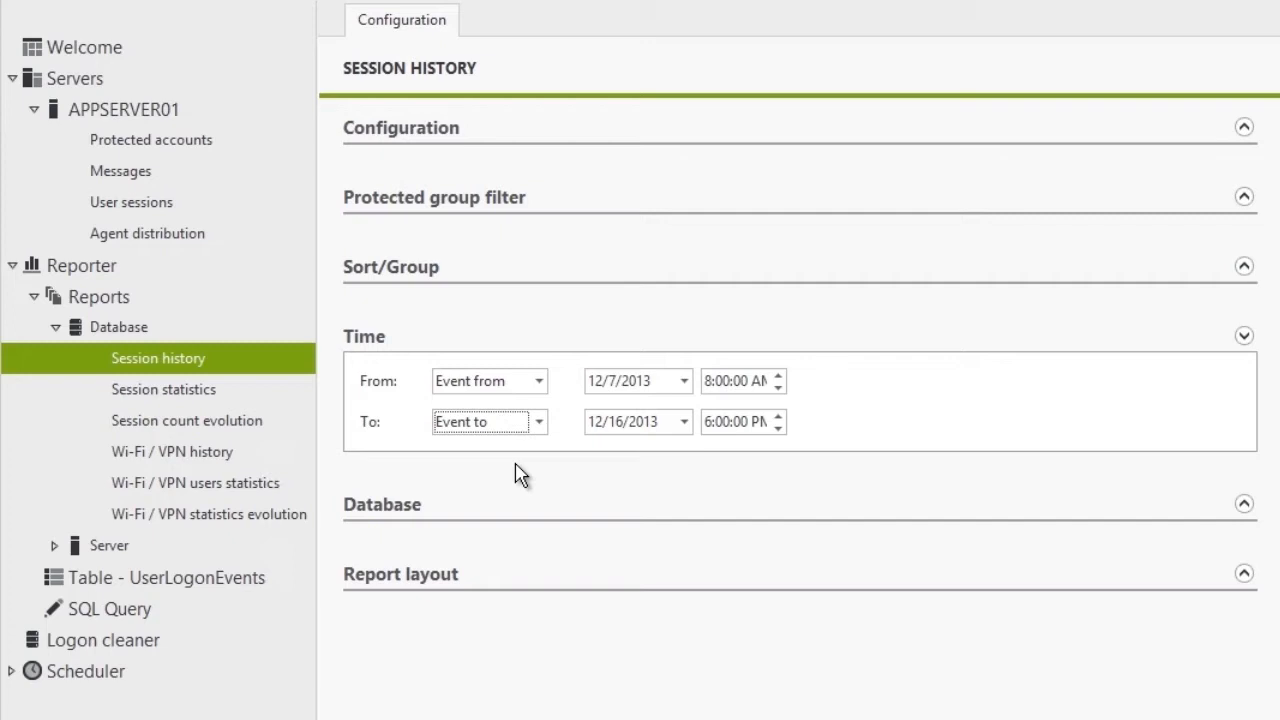
left_click(1241, 338)
left_click(1247, 409)
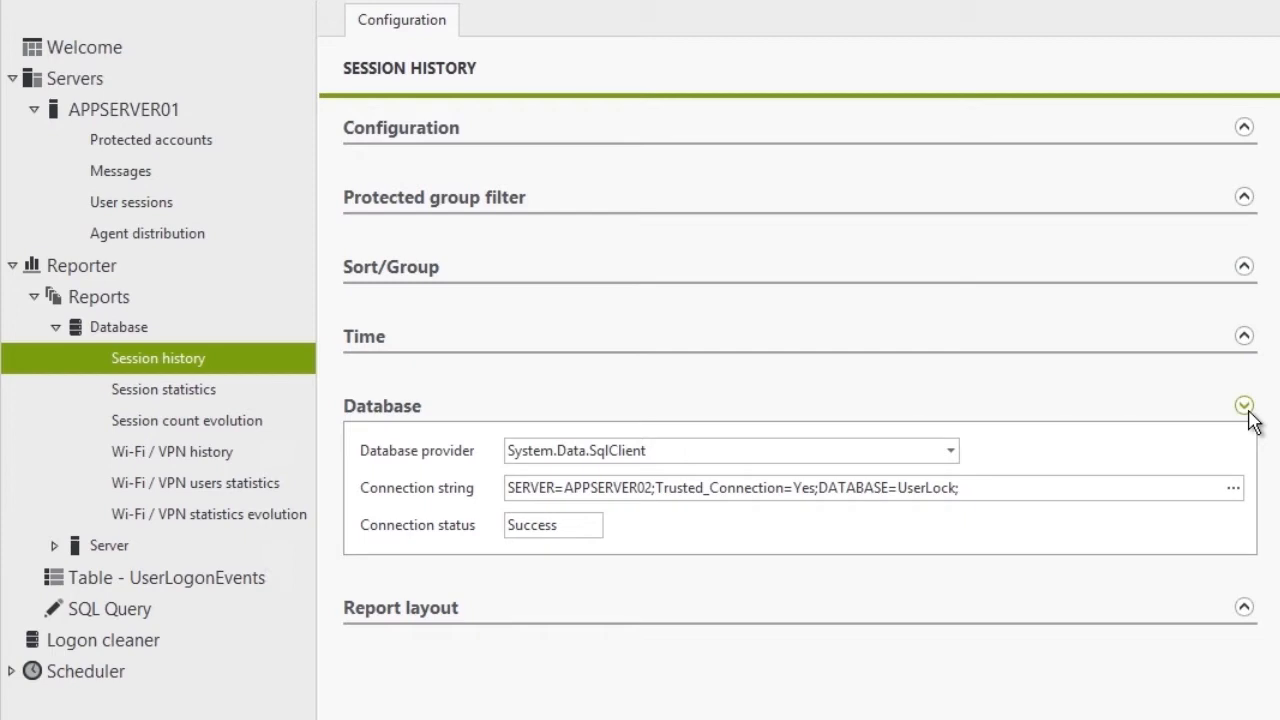
Review the database connection types without changing them, then show the Report layout options.
left_click(1236, 488)
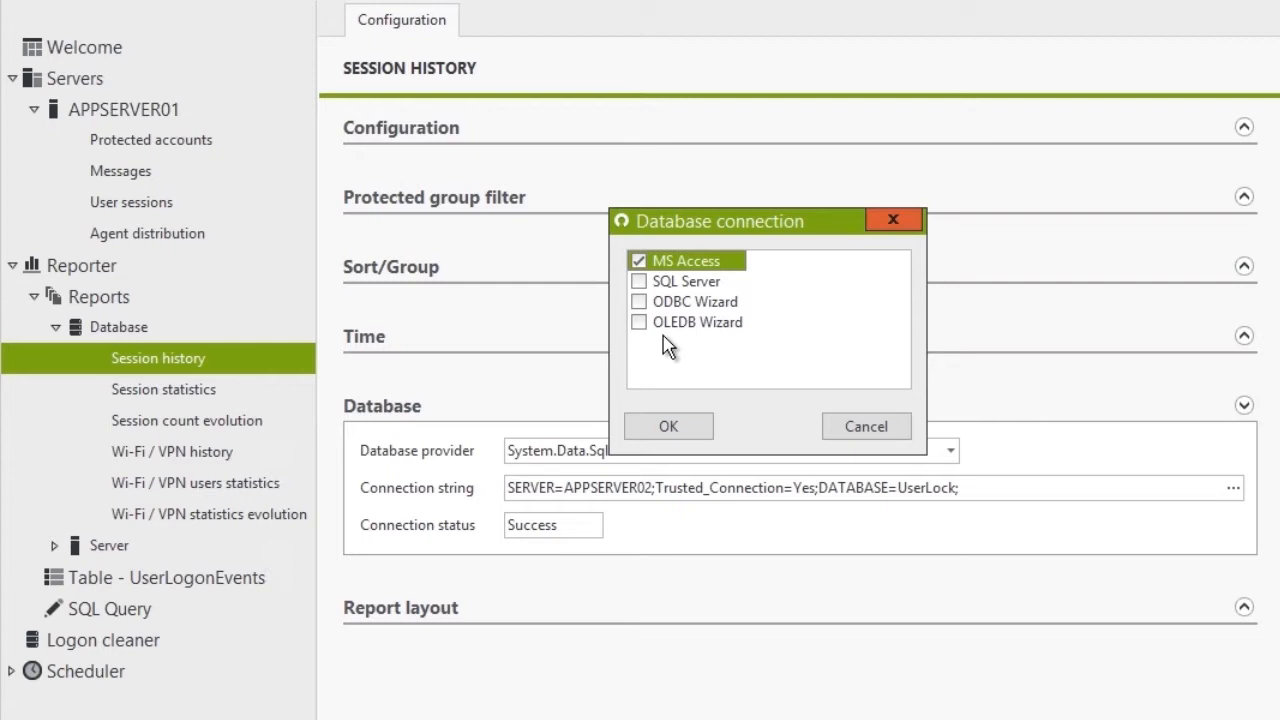
left_click(866, 427)
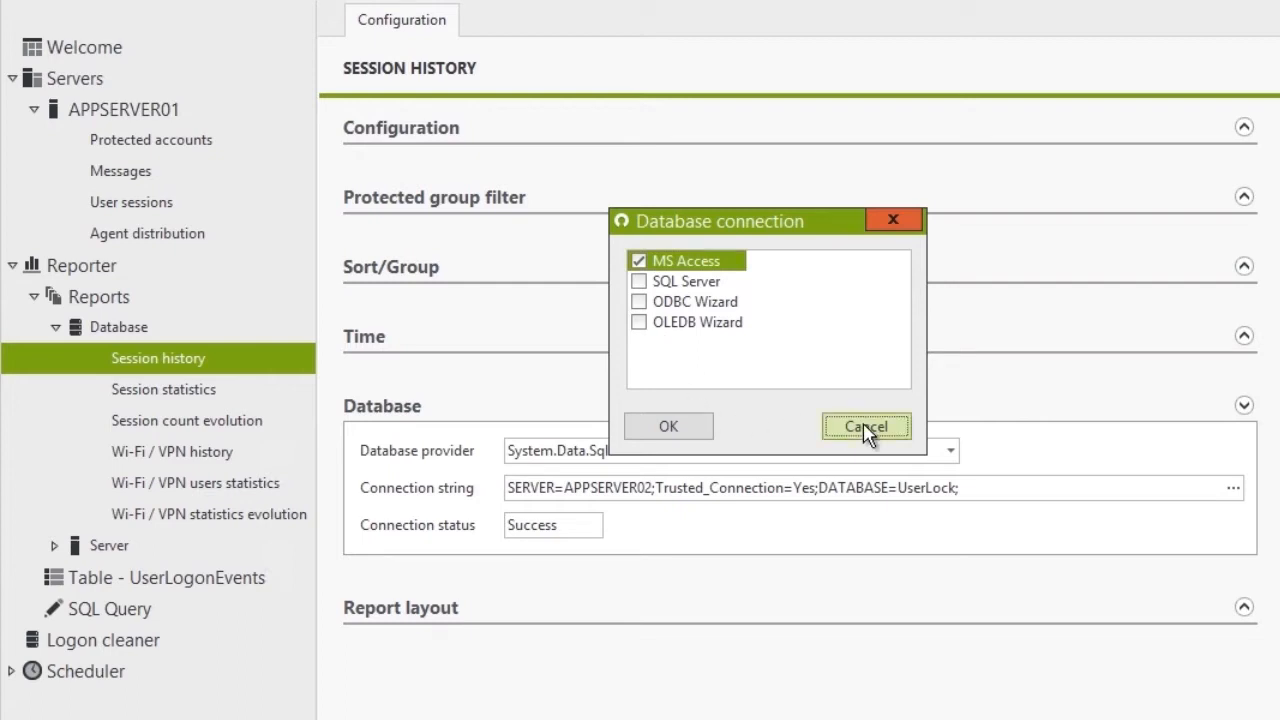
left_click(1244, 405)
left_click(1244, 476)
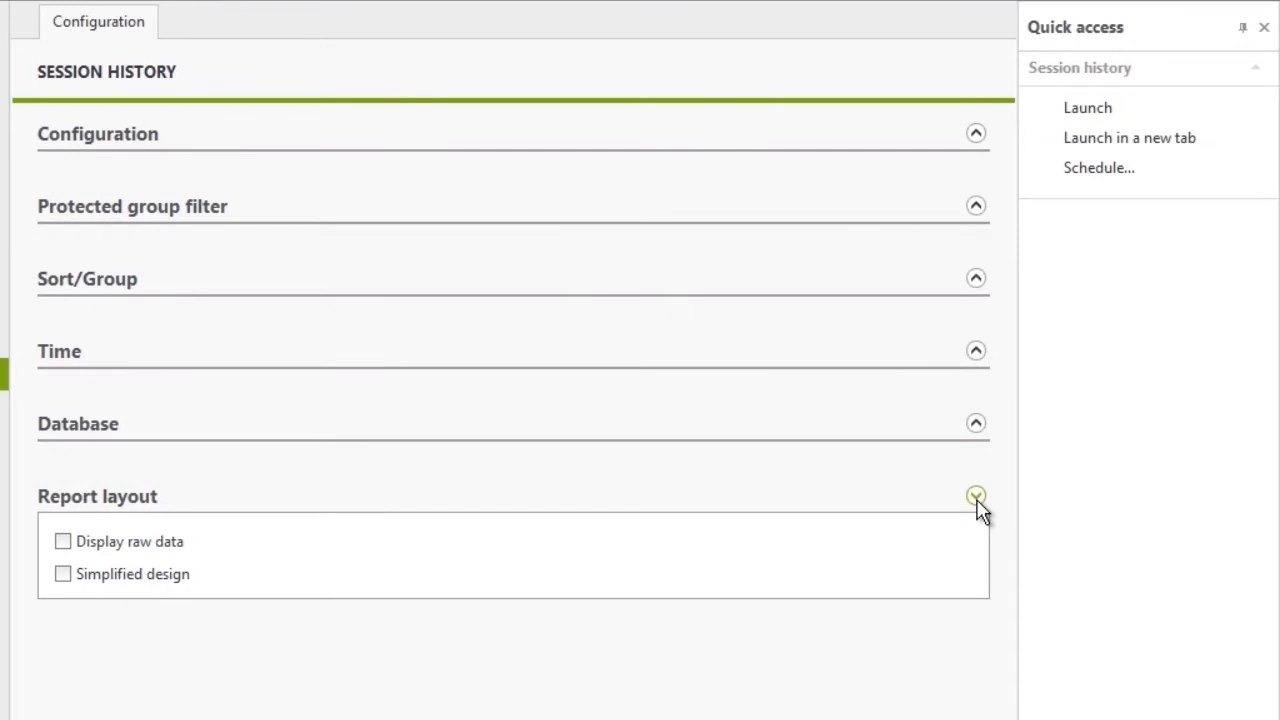
Launch the Session history report to generate its 14-page preview.
mouse_move(176, 552)
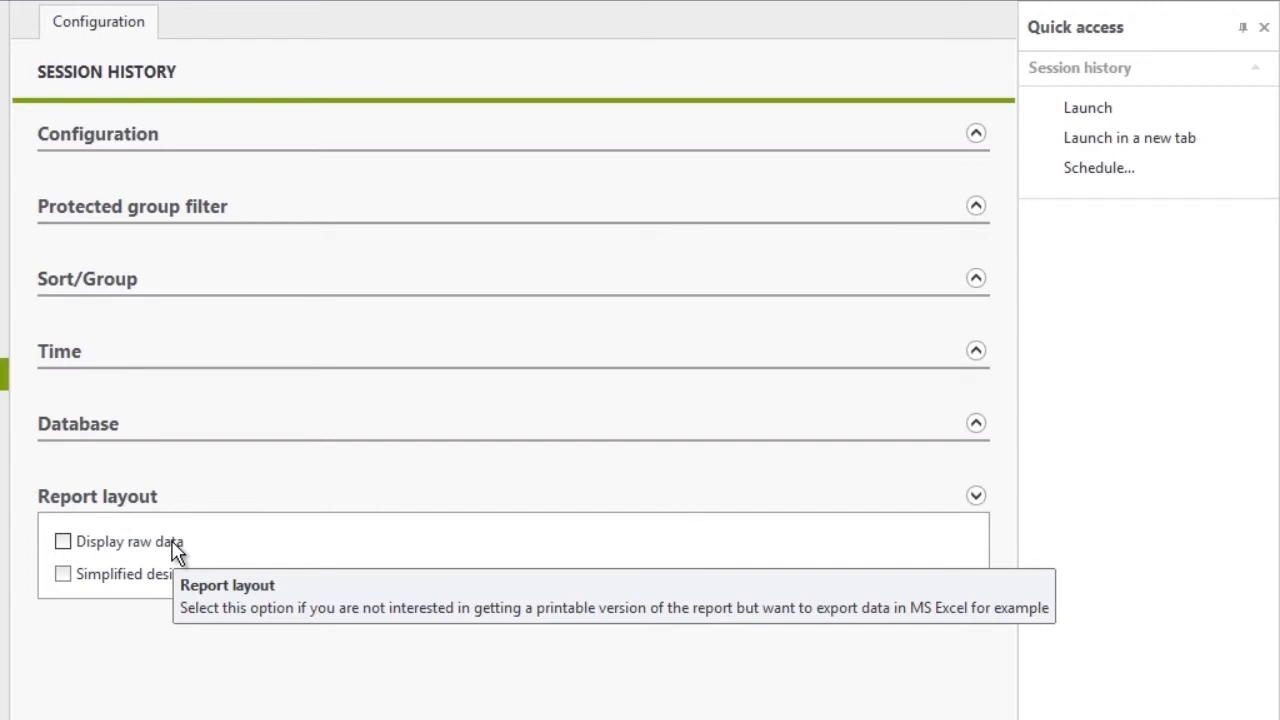
mouse_move(170, 586)
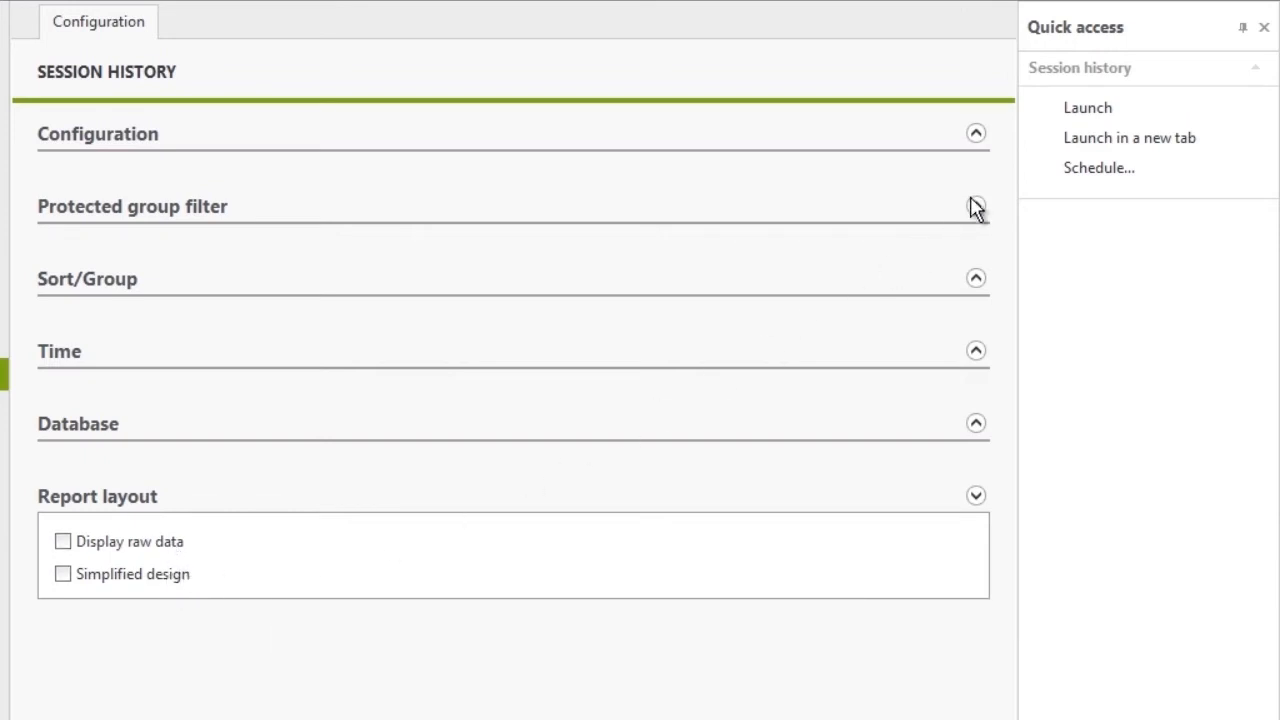
left_click(1090, 109)
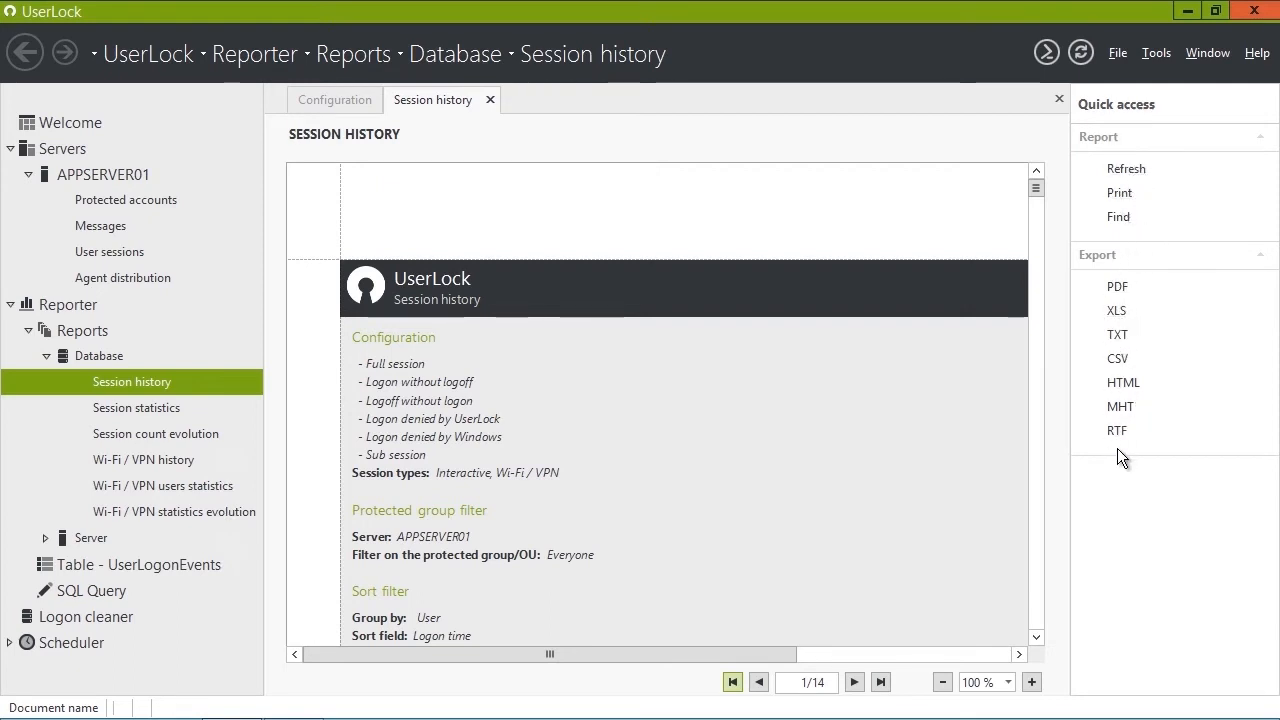
Close the Session history result tab to return to the report configuration.
left_click(490, 99)
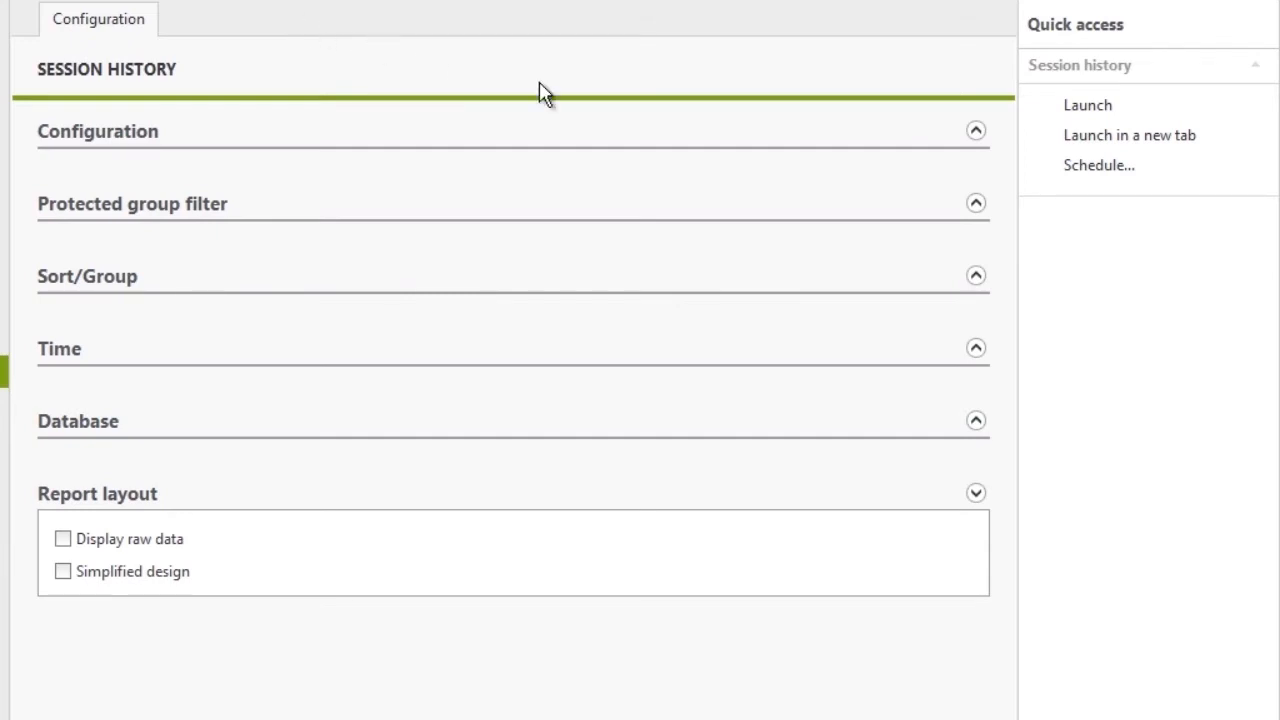
Schedule the report as a new job named 'Task 1' running weekly on Mondays at 9:00 AM.
left_click(1082, 168)
type("Task ")
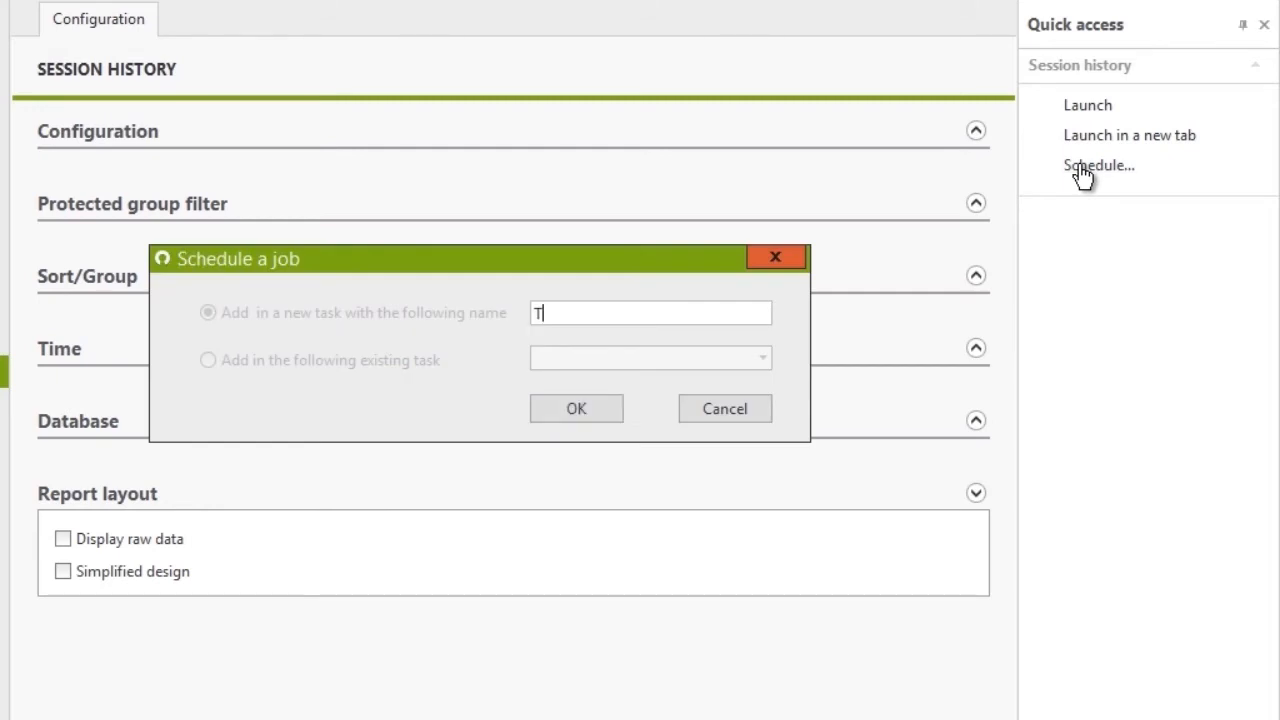
type("1")
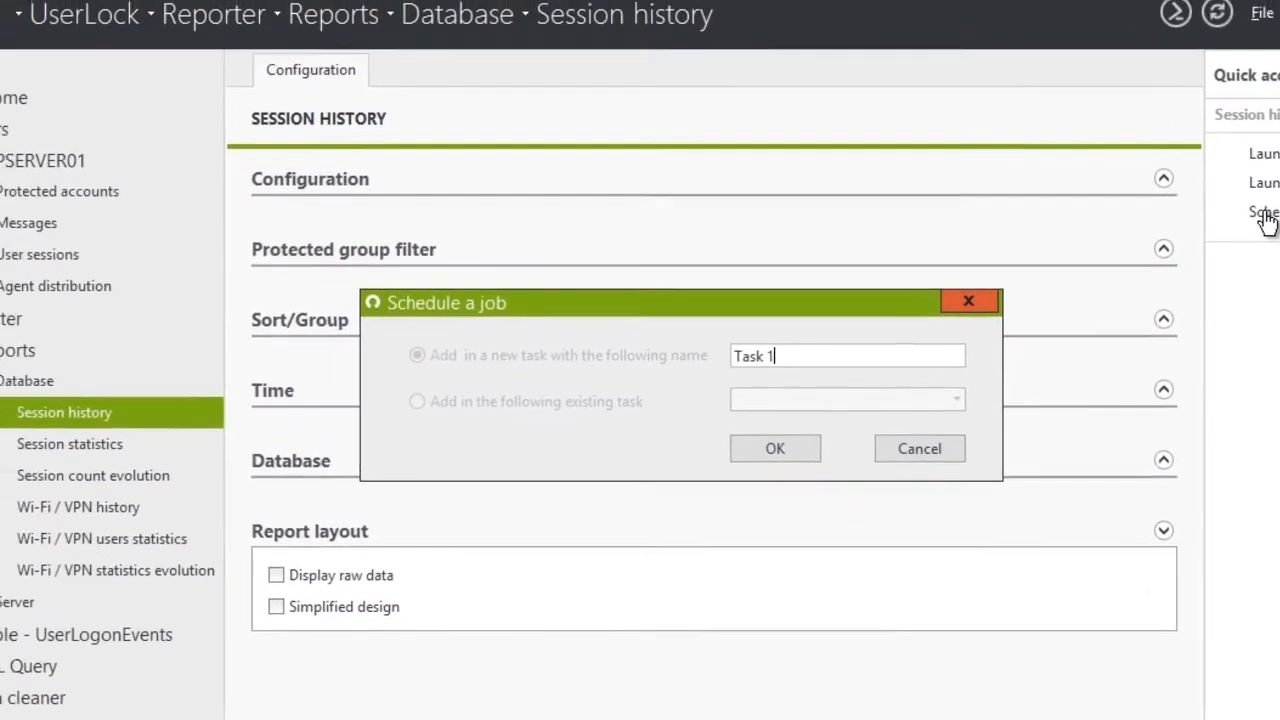
key("Return")
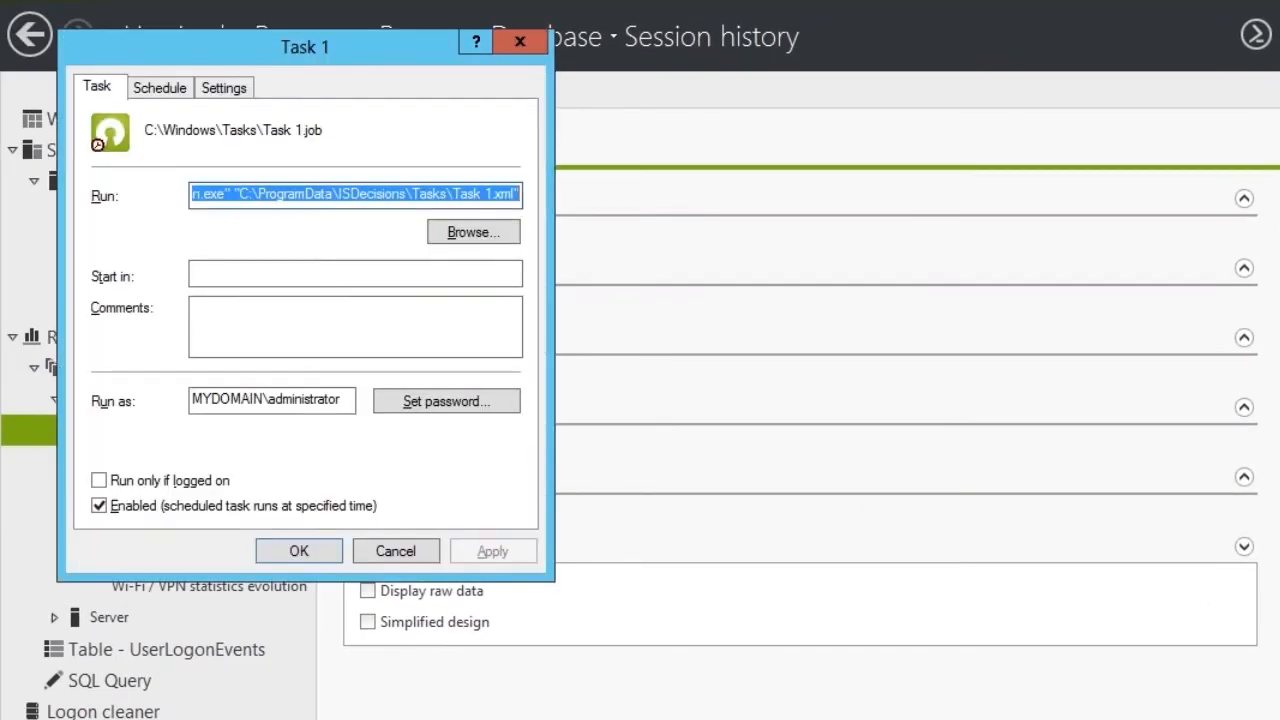
left_click(160, 90)
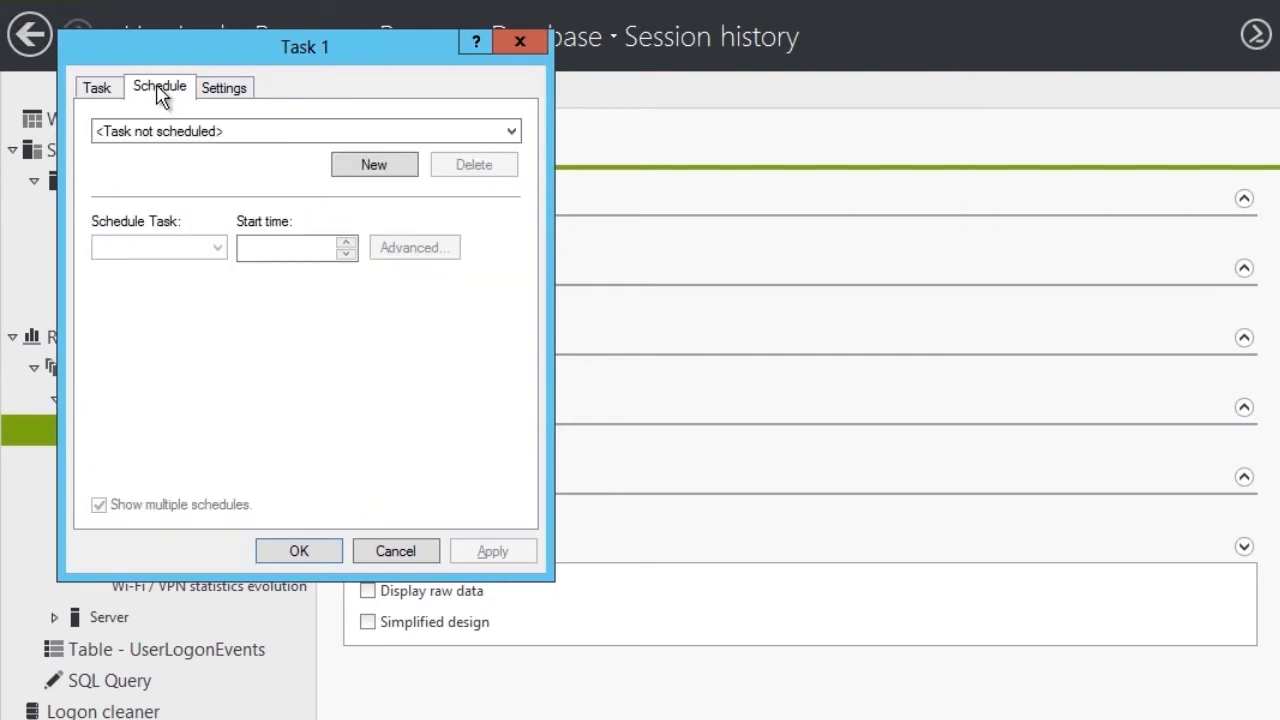
left_click(350, 163)
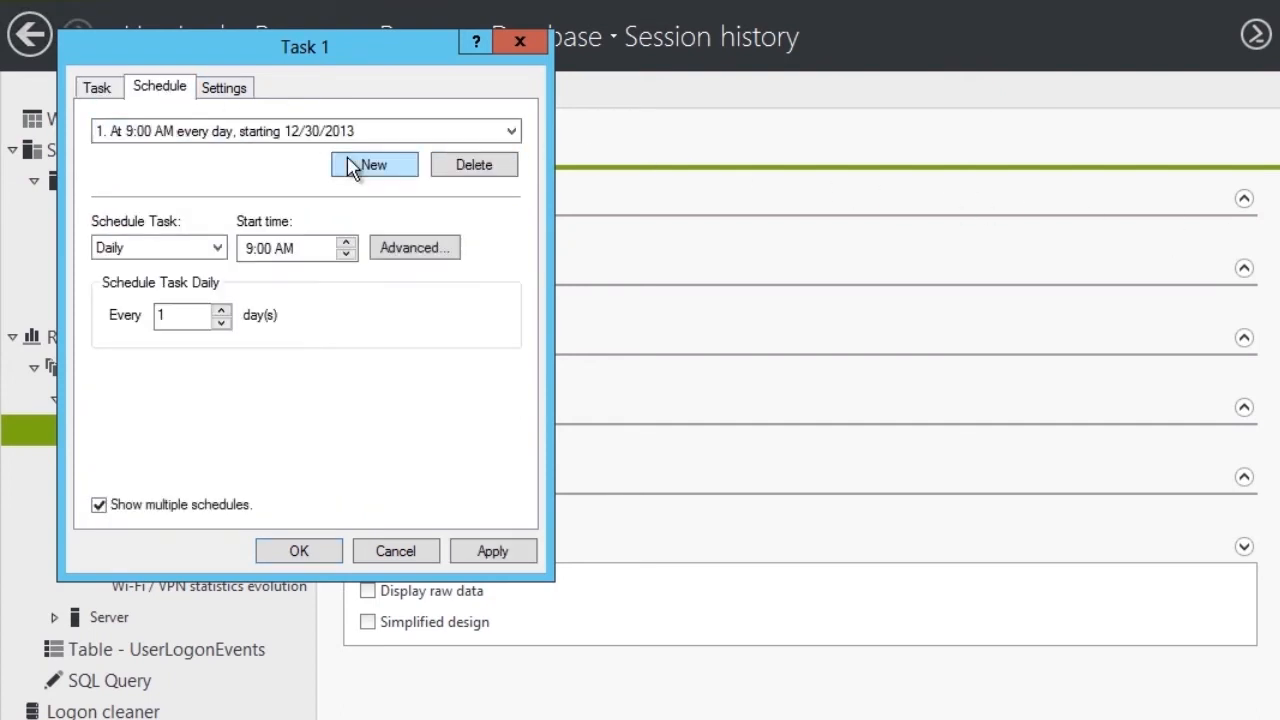
left_click(222, 248)
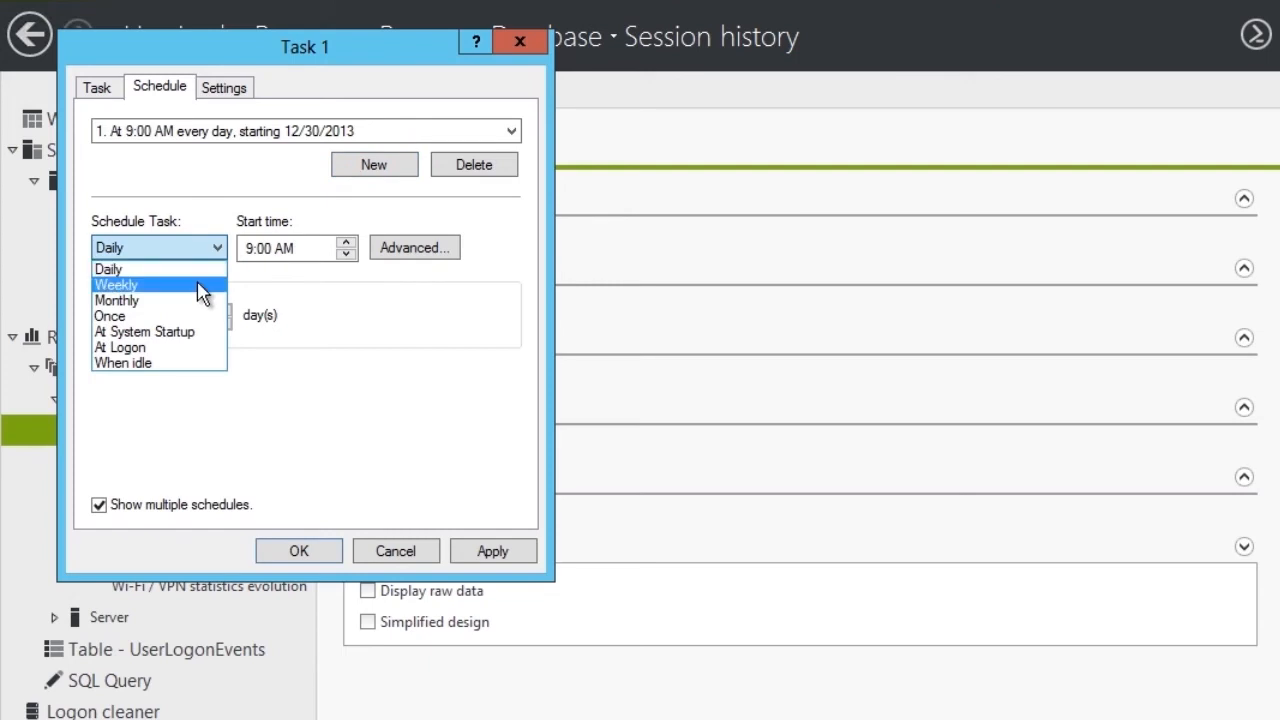
left_click(203, 285)
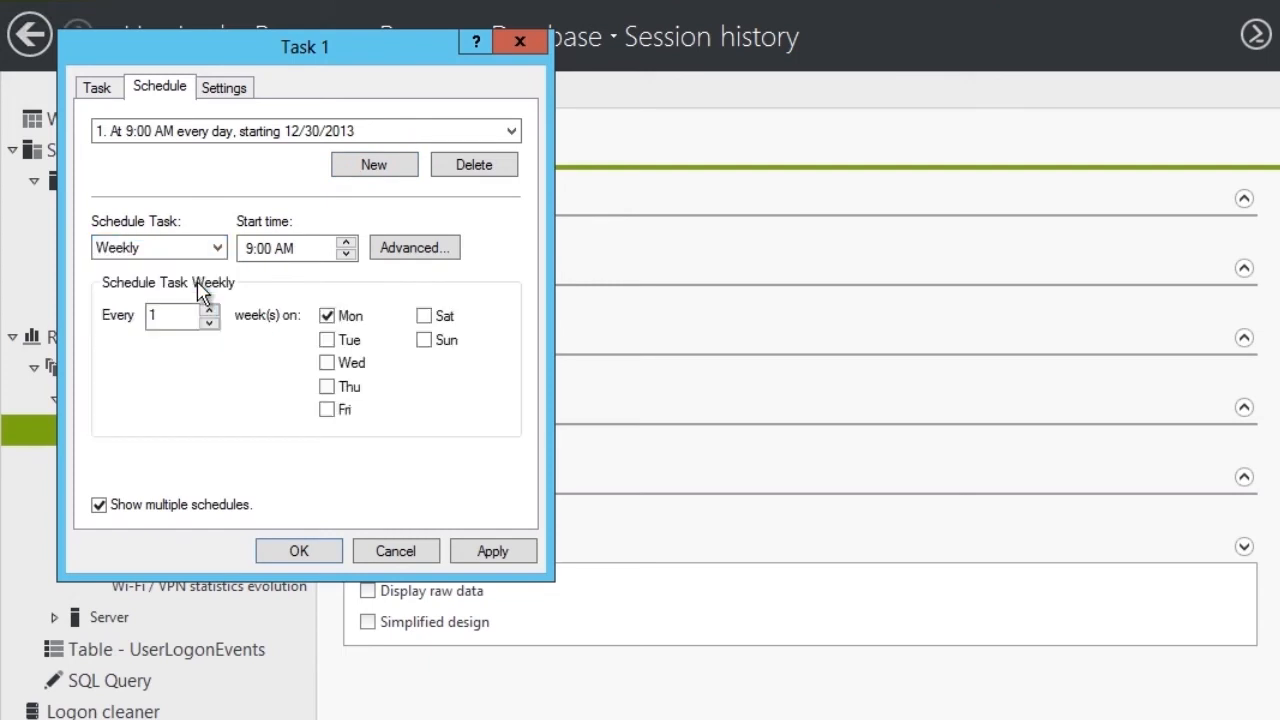
left_click(303, 548)
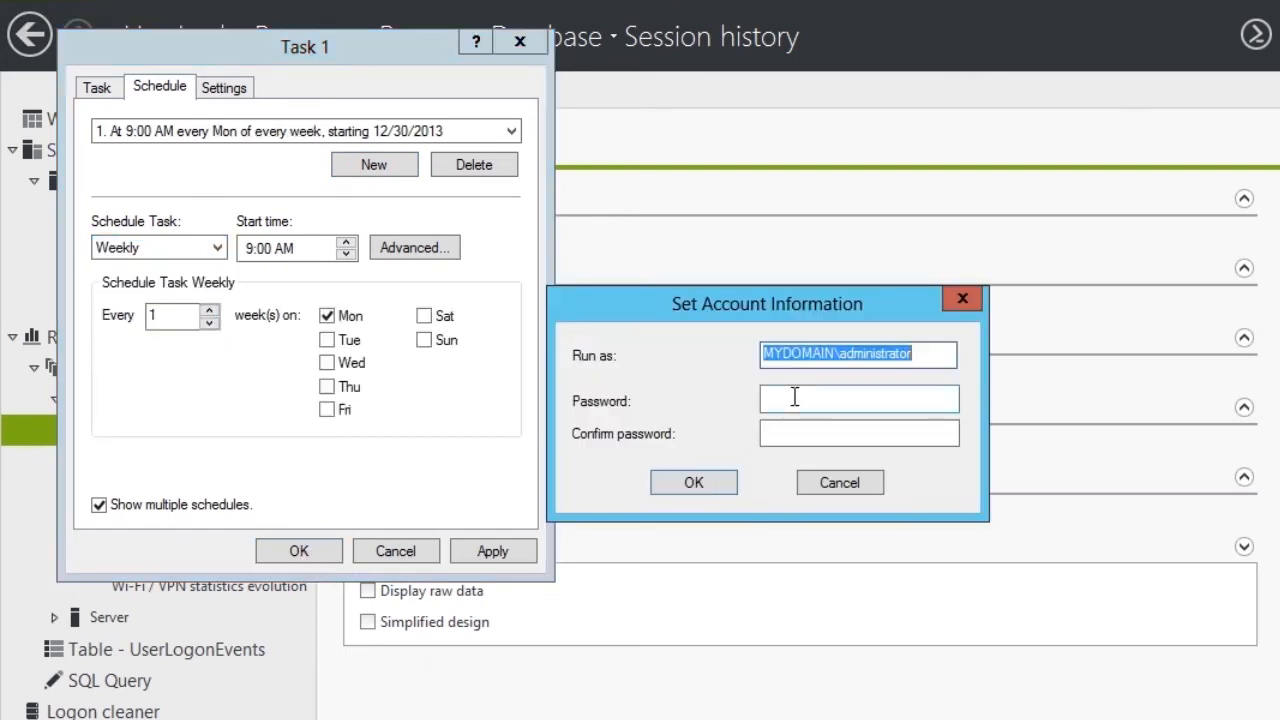
Enter and confirm the run-as account password to finish scheduling Task 1.
left_click(794, 397)
type("**********")
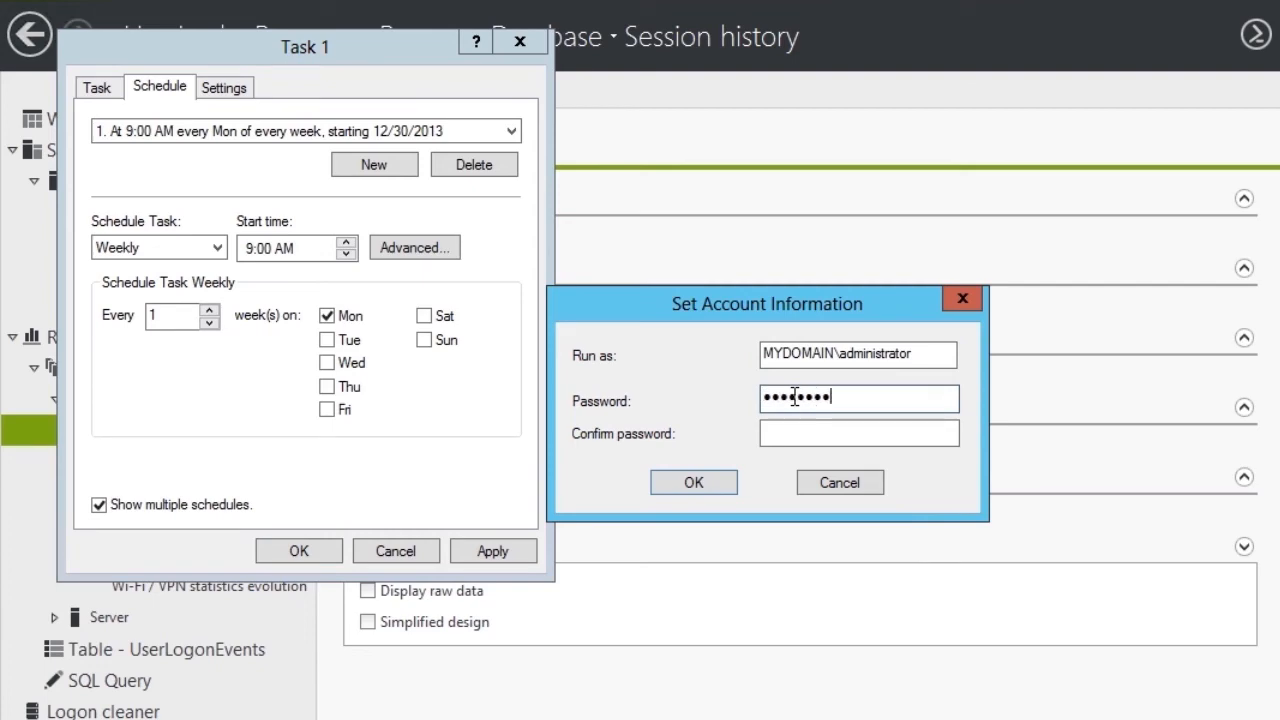
key("Tab")
type("**********")
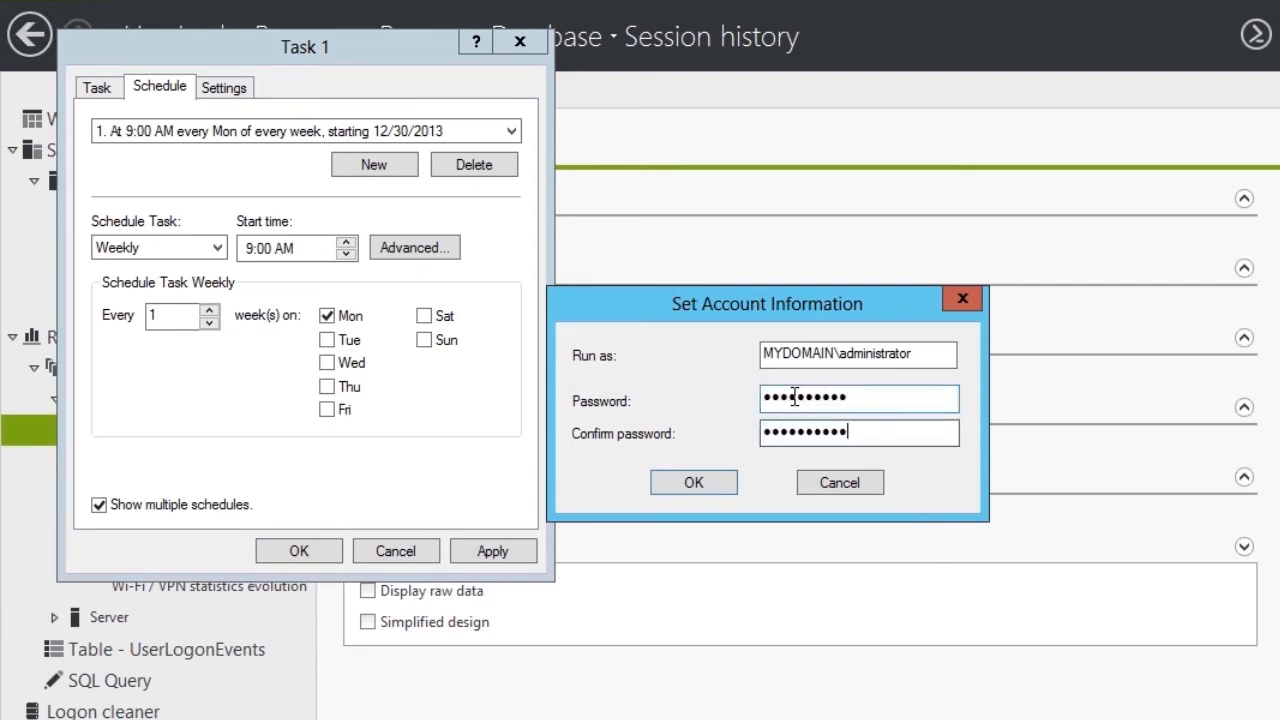
key("Return")
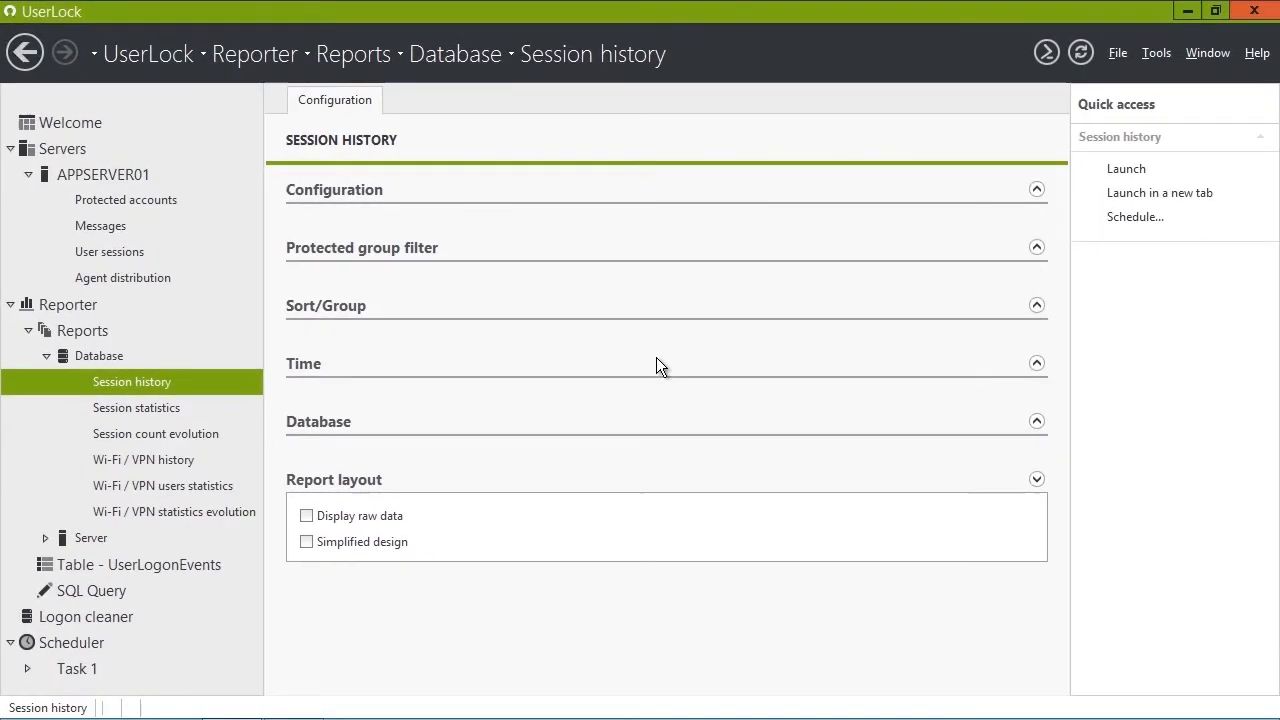
Make Task 1's Session history step output Session history.pdf on the Desktop, and add a Notification item.
left_click(73, 666)
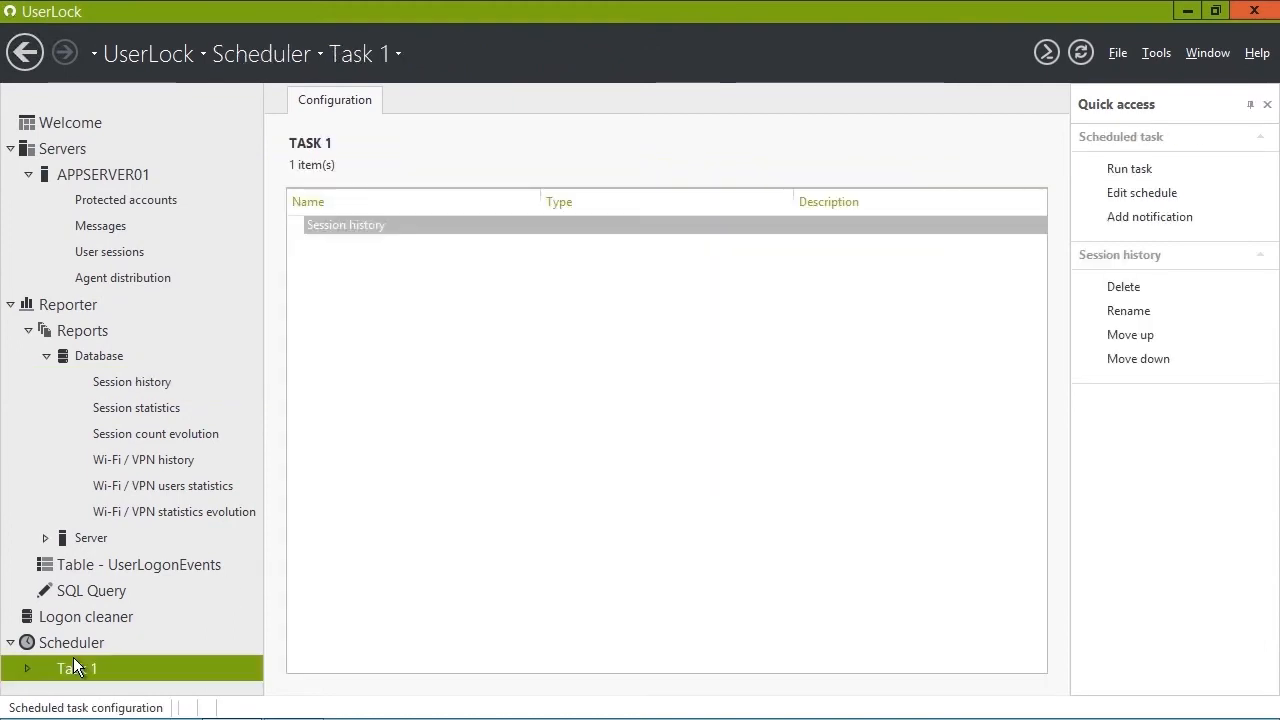
double_click(347, 225)
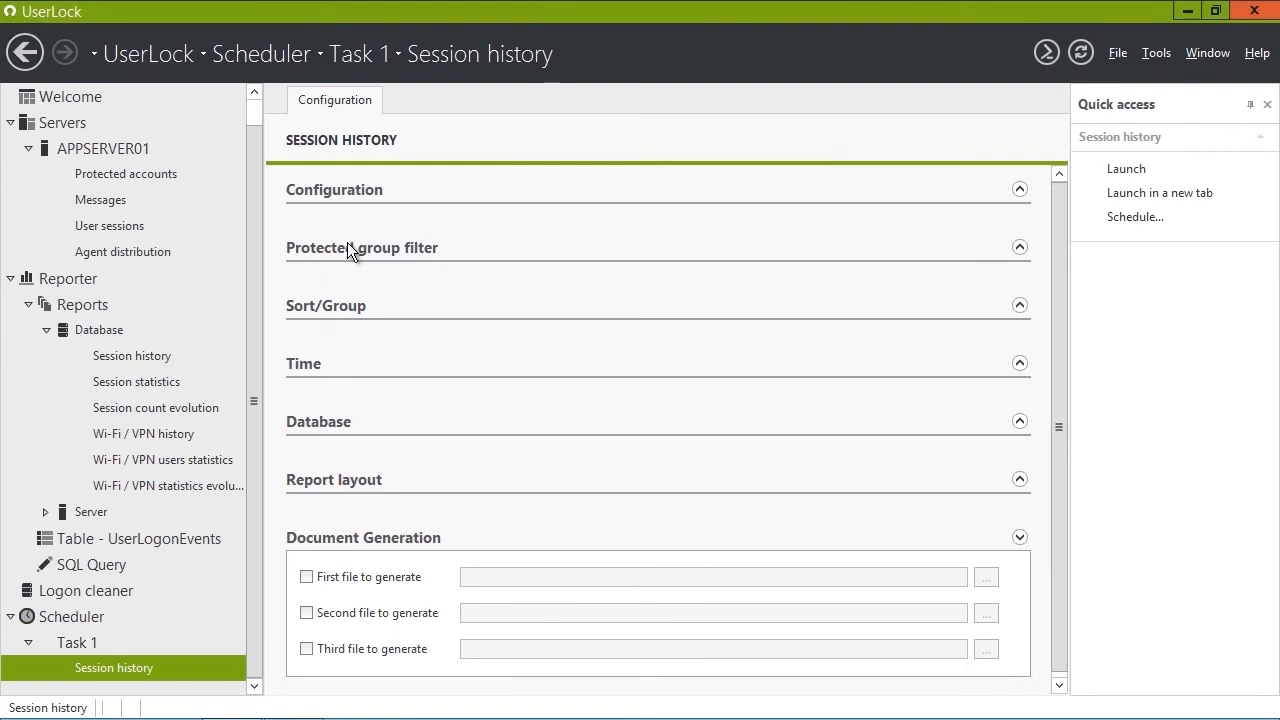
left_click(338, 581)
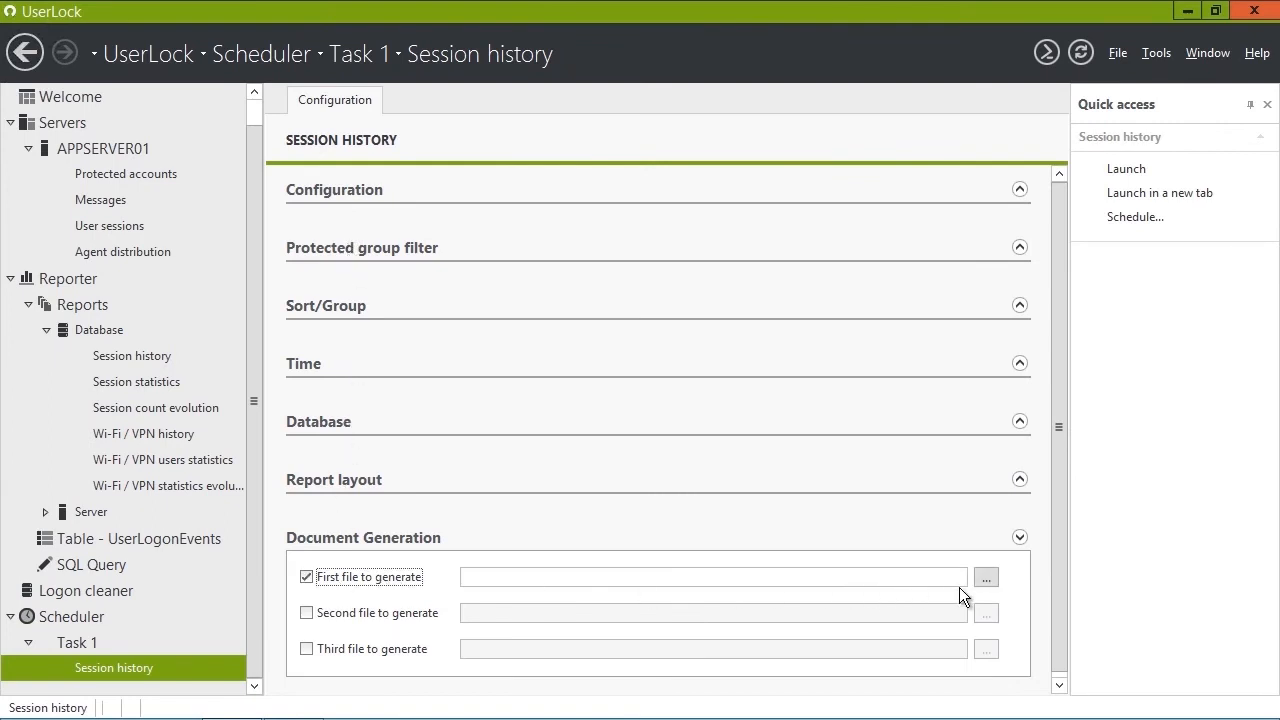
left_click(987, 579)
left_click(473, 474)
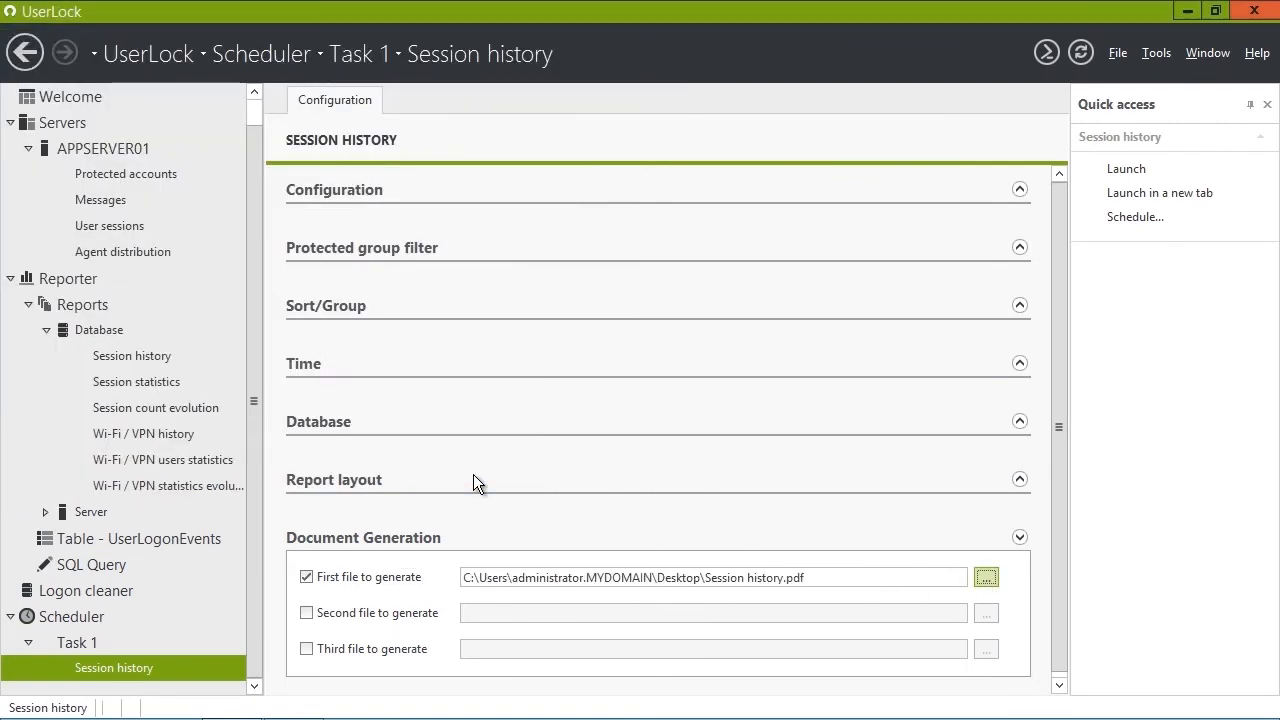
left_click(83, 640)
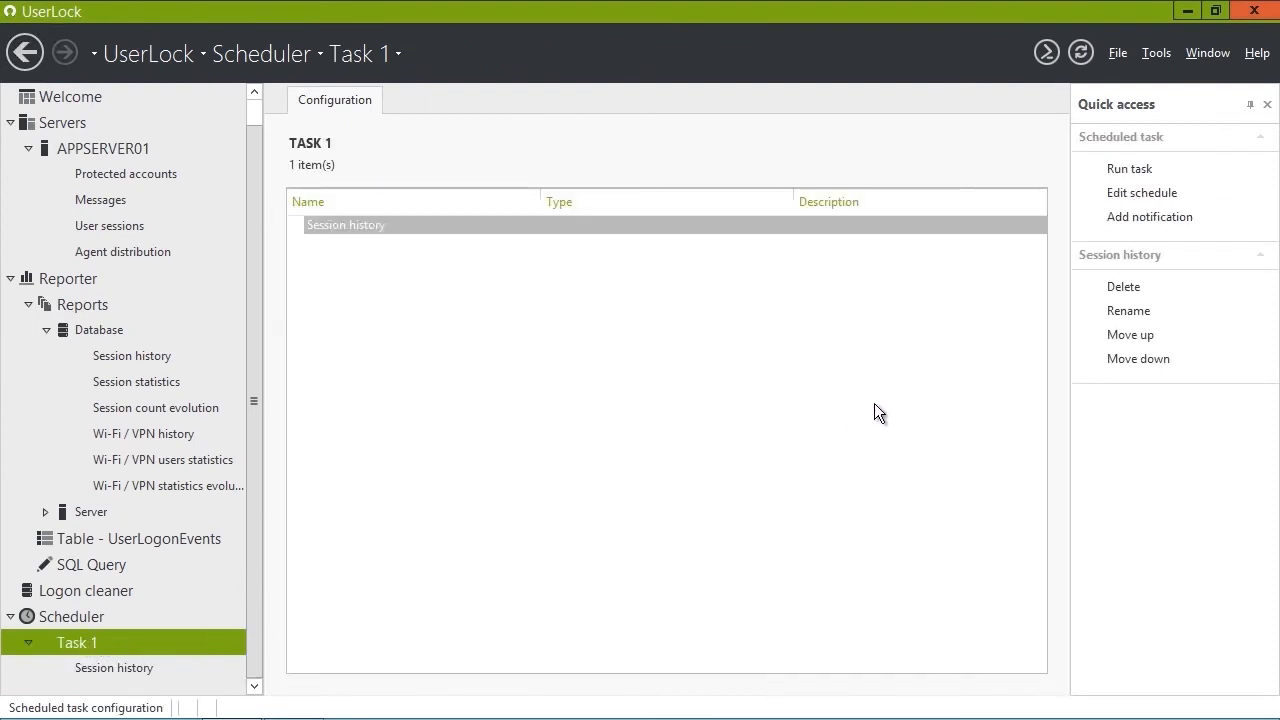
left_click(1135, 218)
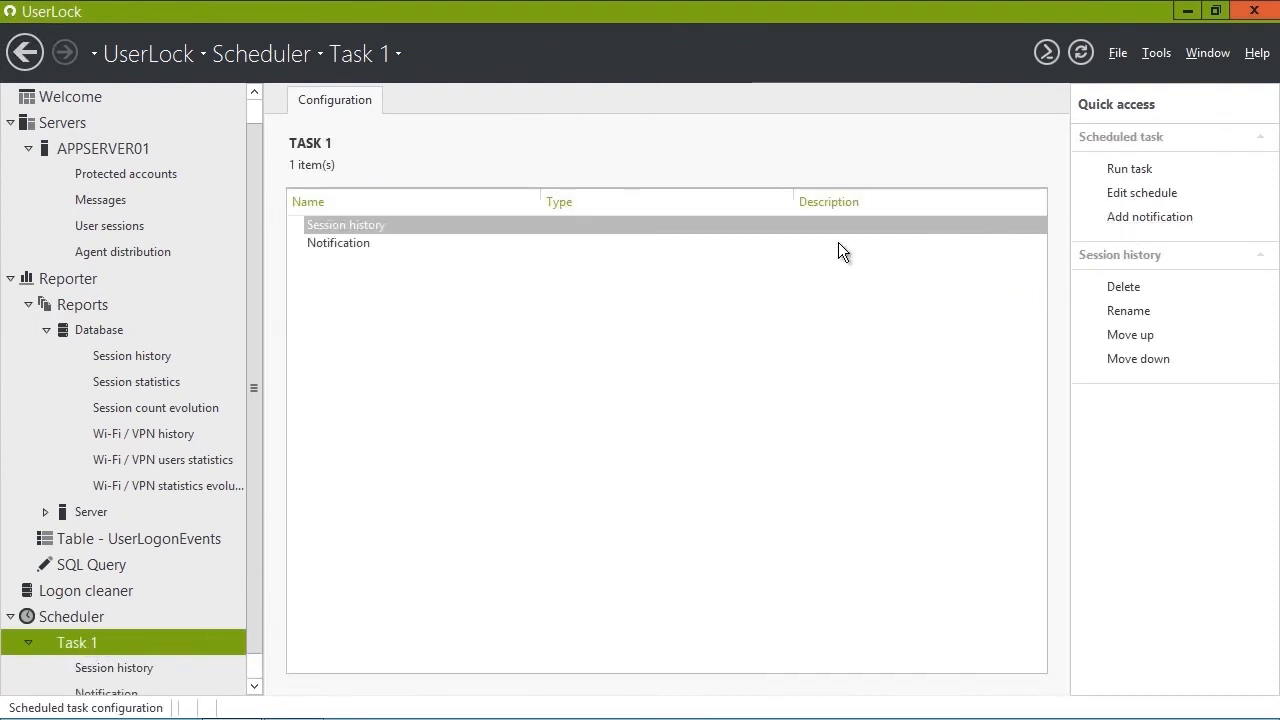
Enable sending Task 1's documents by e-mail to the support address, then show the Scheduler's task list.
double_click(343, 242)
left_click(349, 232)
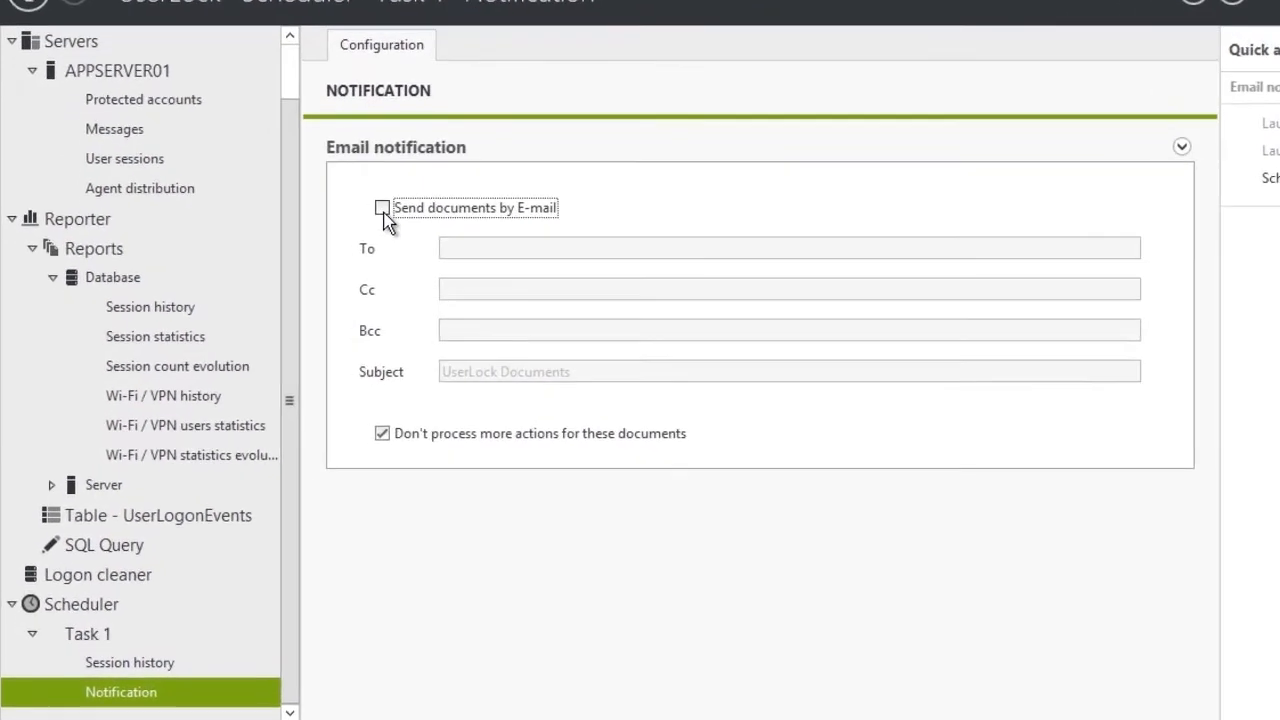
left_click(418, 264)
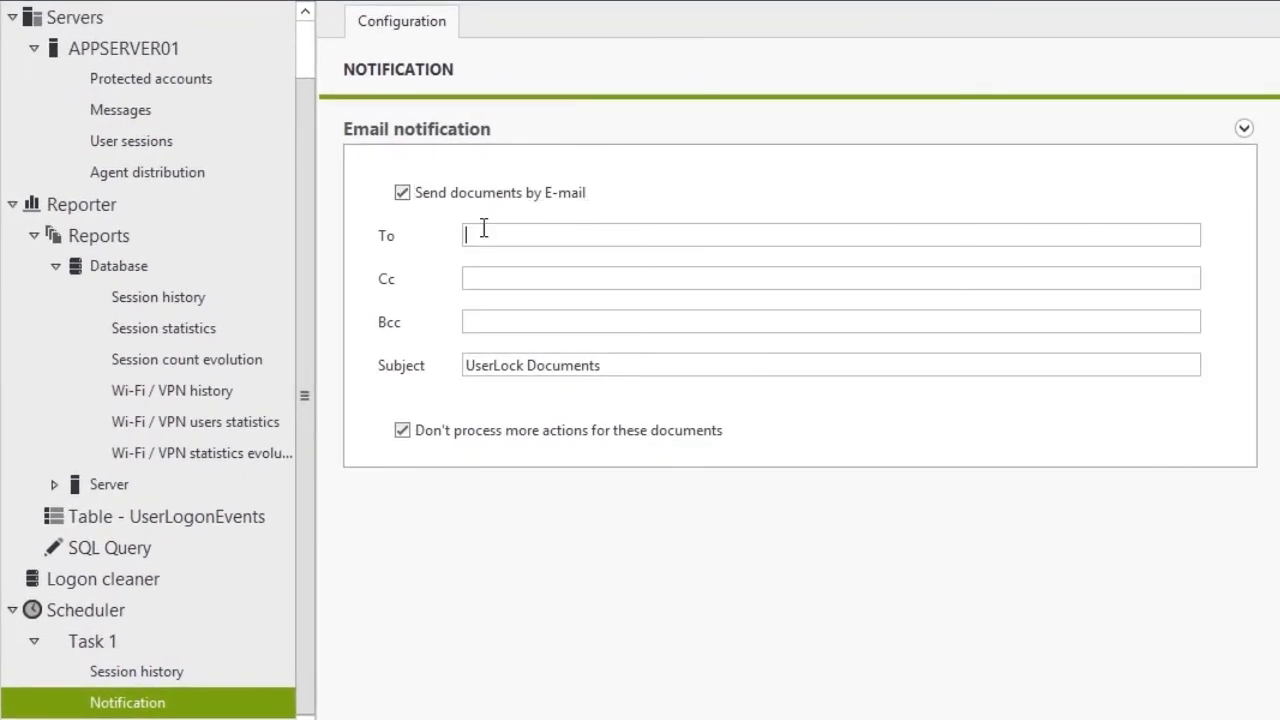
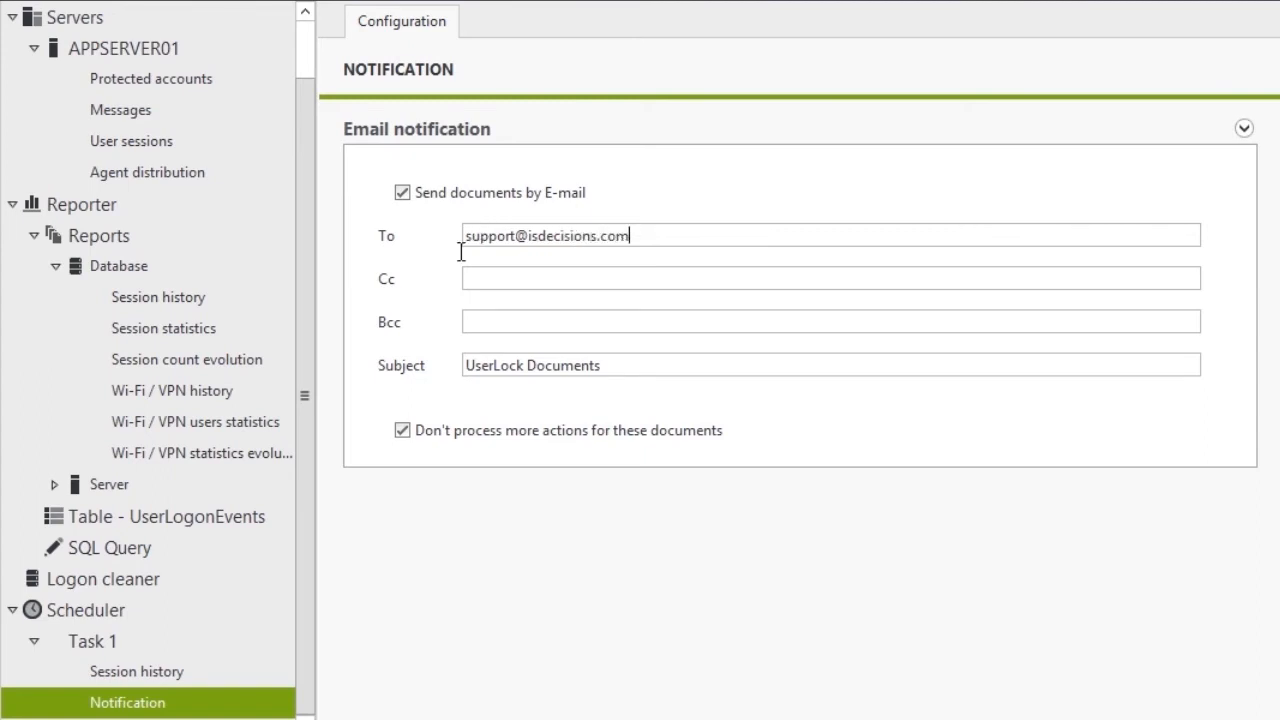
left_click(13, 612)
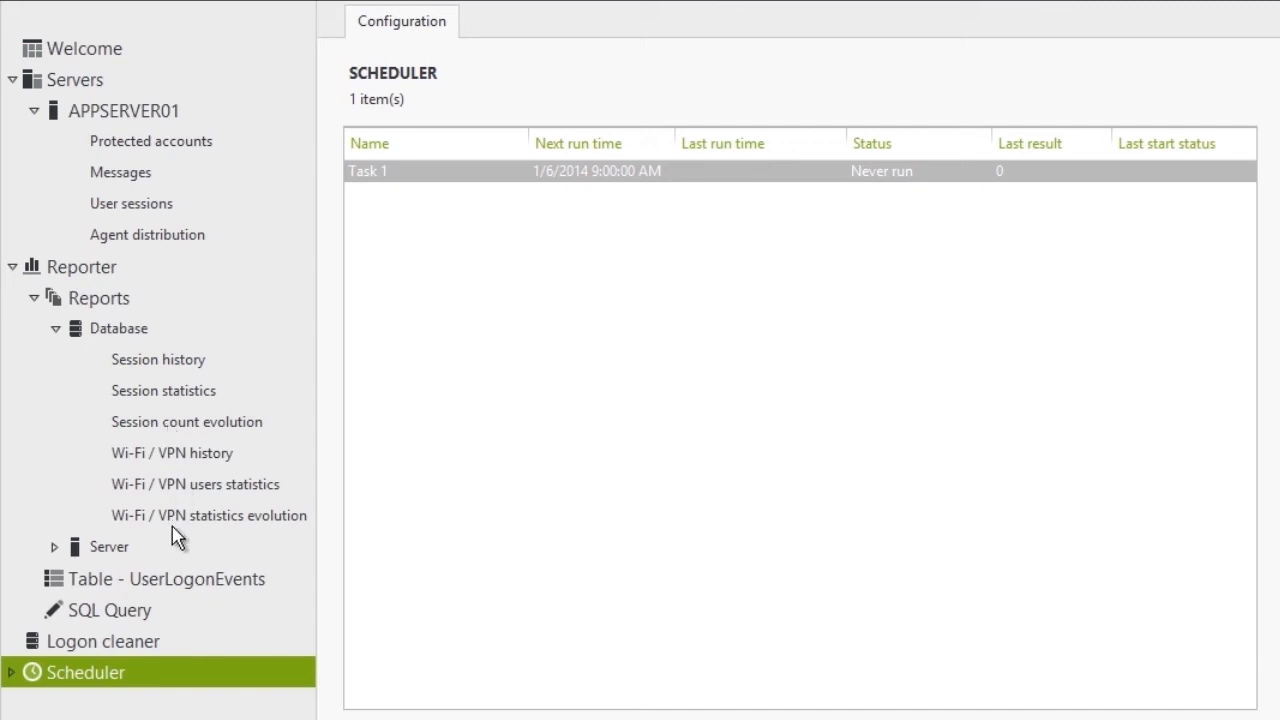
Collapse the Database reports, expand Server reports, and open Table - UserLogonEvents via User sessions.
left_click(58, 330)
left_click(57, 330)
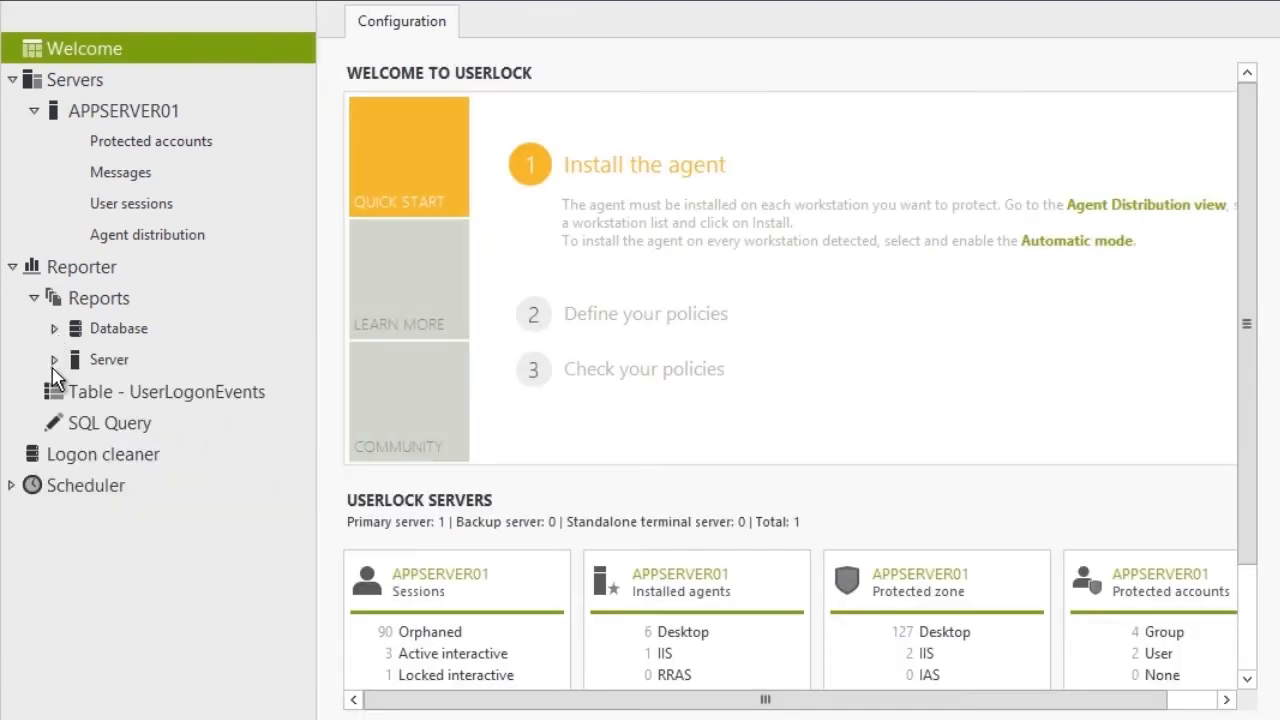
left_click(55, 360)
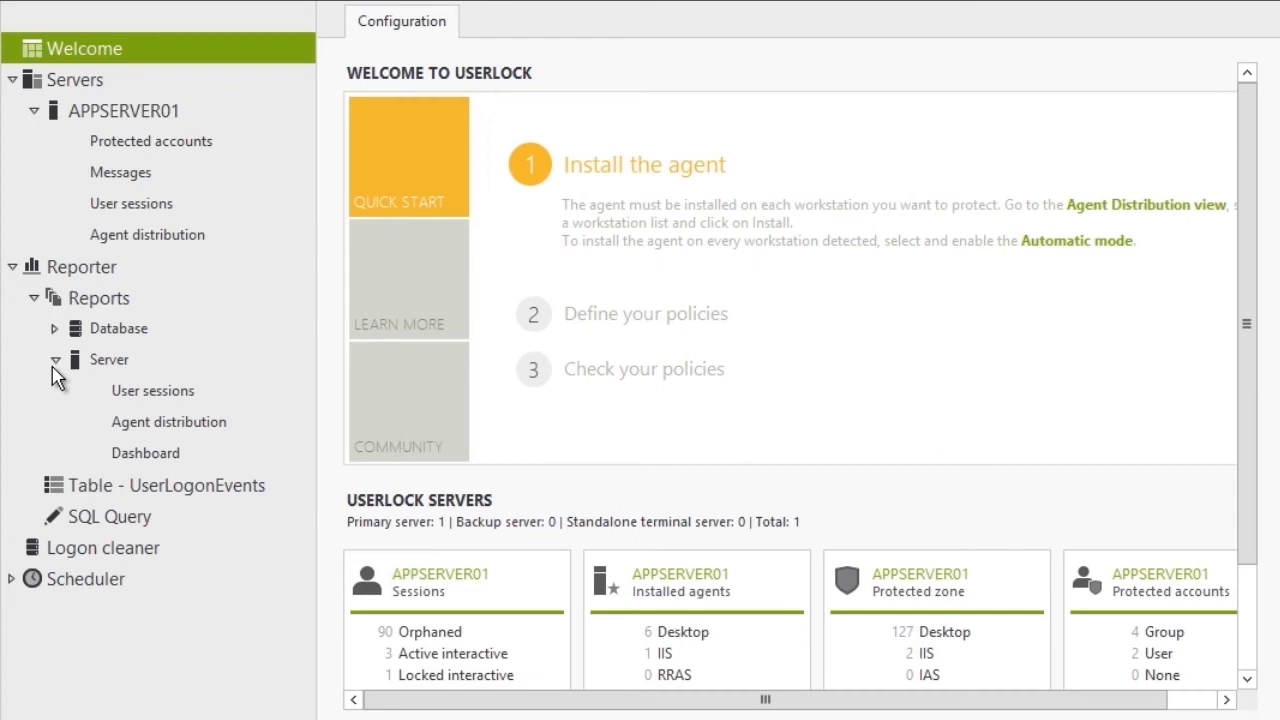
left_click(167, 389)
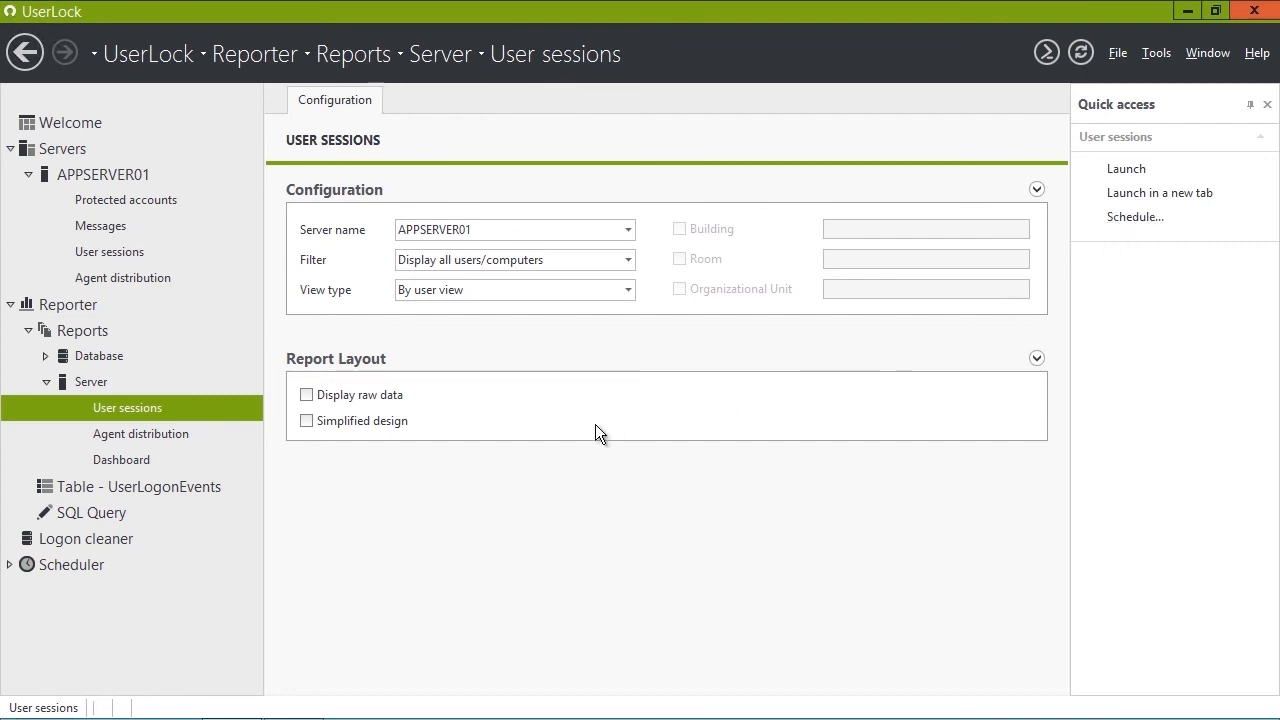
left_click(183, 487)
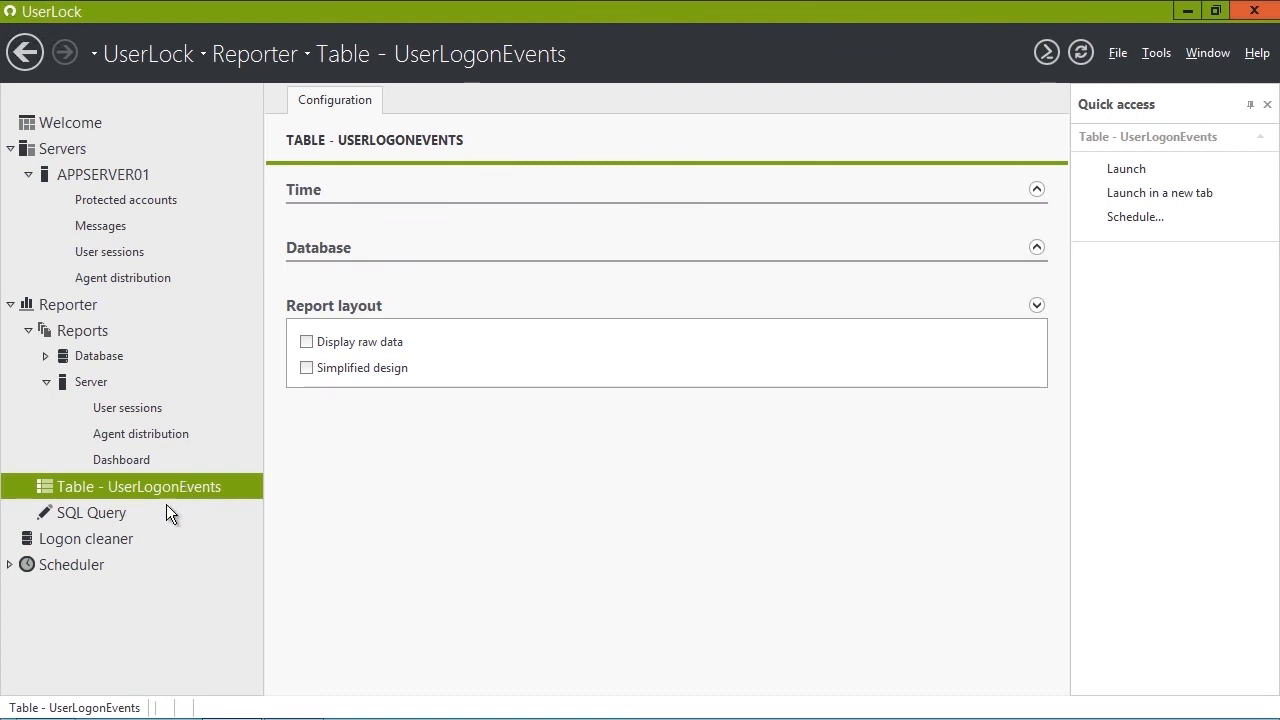
Paste and run a SELECT on UserLogonEvents for one user, ordered by EventTime descending, returning 125 rows.
left_click(123, 512)
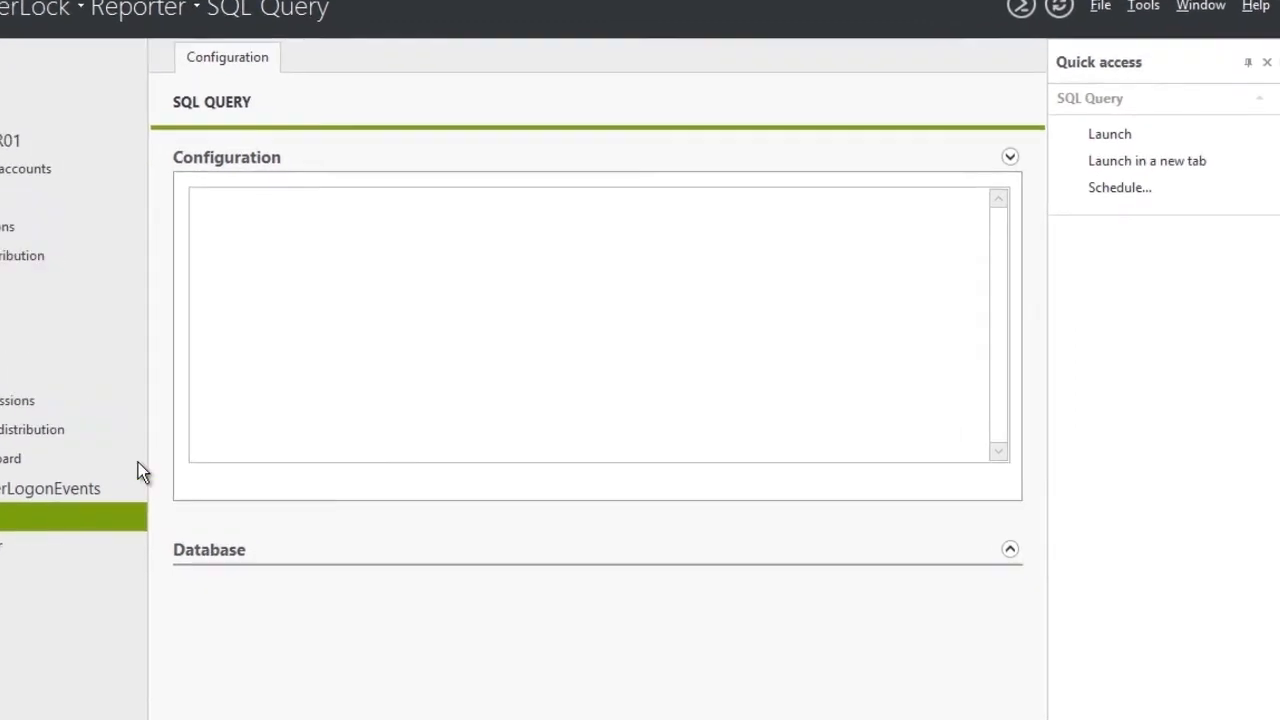
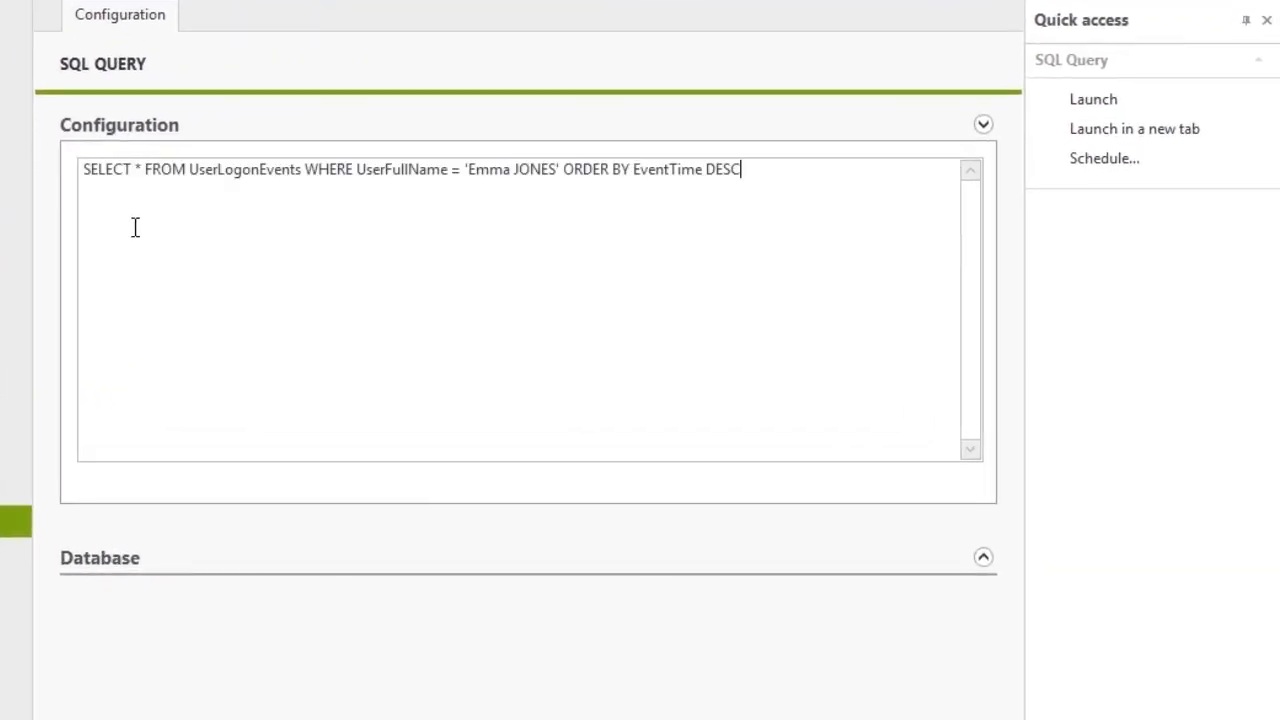
left_click(1095, 103)
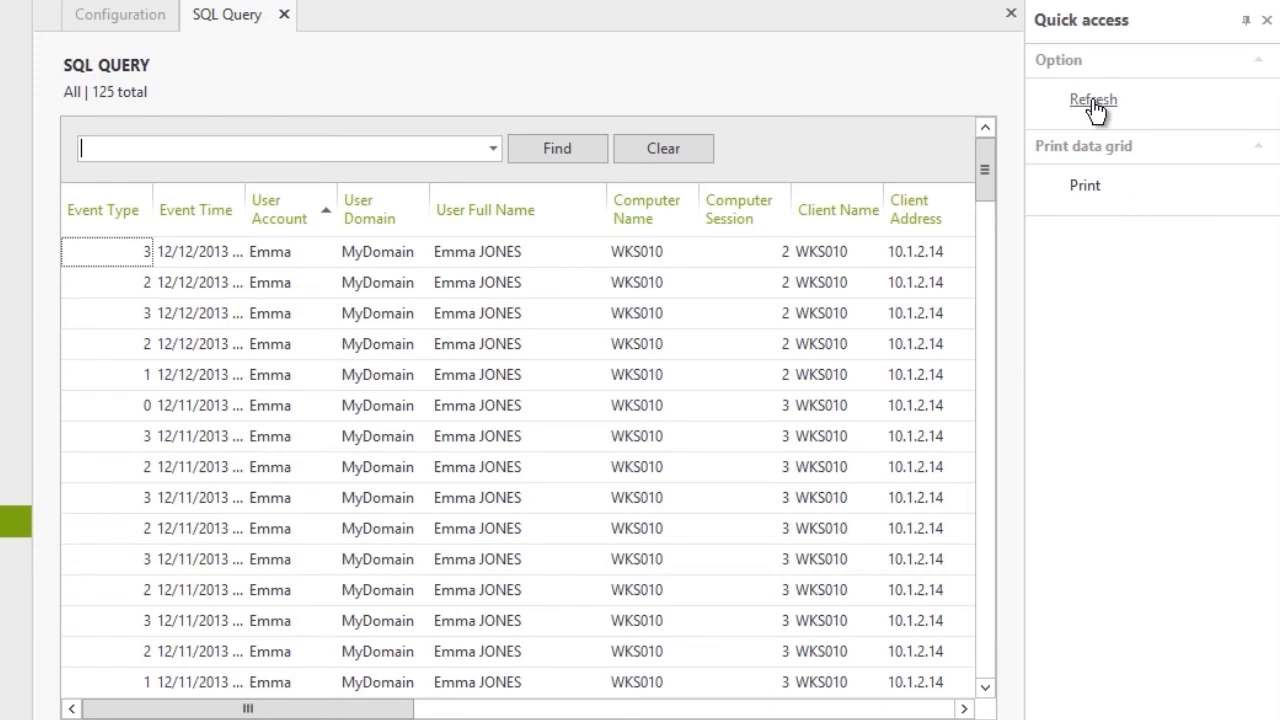